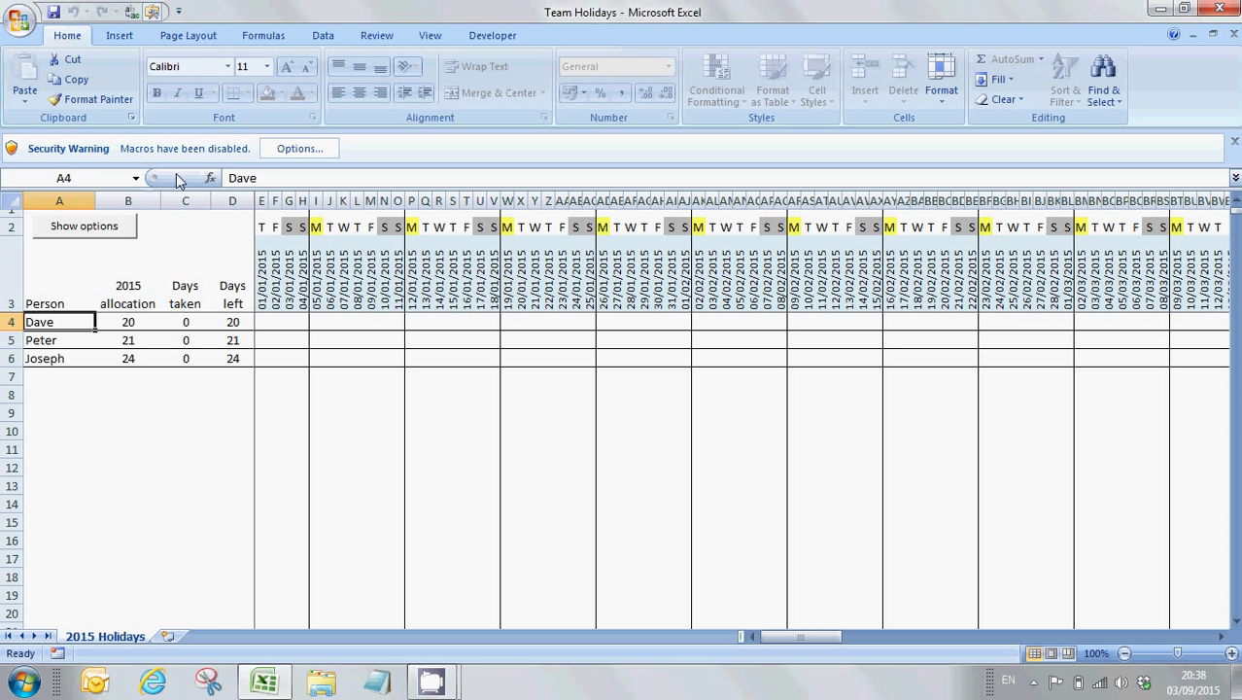
# Step: Enable the workbook's macros from the security warning so the Holiday type form opens
pyautogui.click(276, 148)
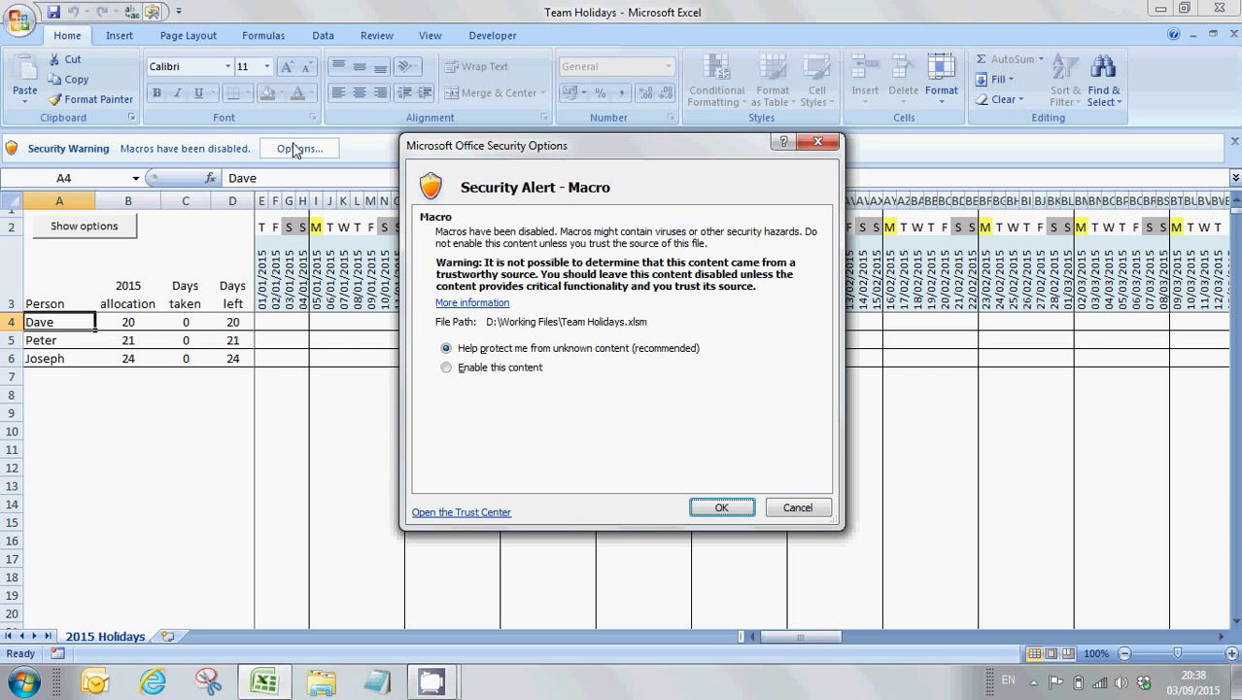
pyautogui.click(481, 369)
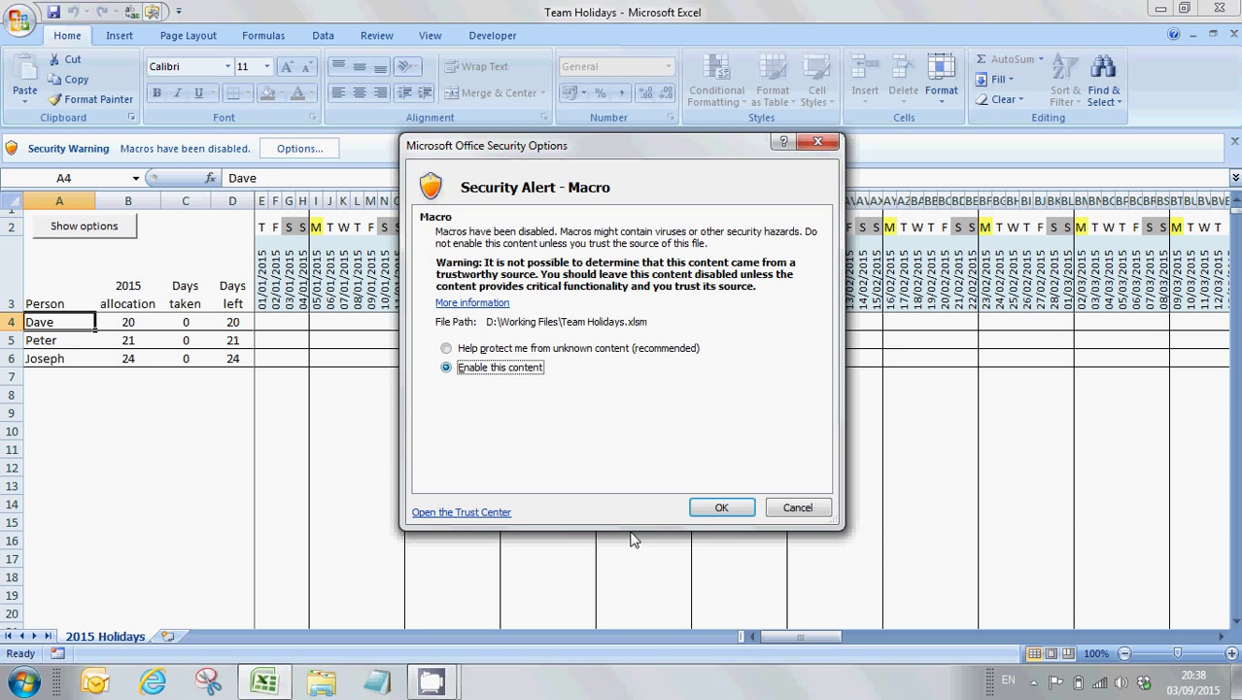
pyautogui.click(722, 508)
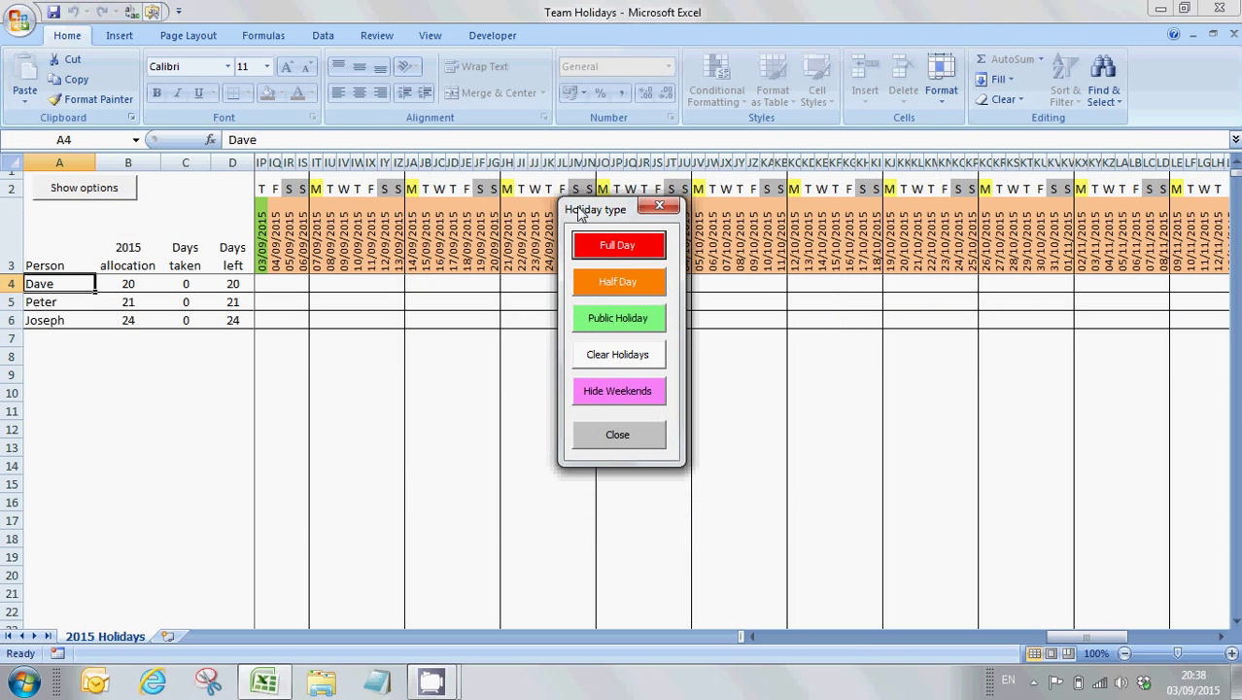
# Step: Shift the Holiday type form to the right and select the name cells A4:A10
pyautogui.moveTo(590, 214); pyautogui.dragTo(493, 134)
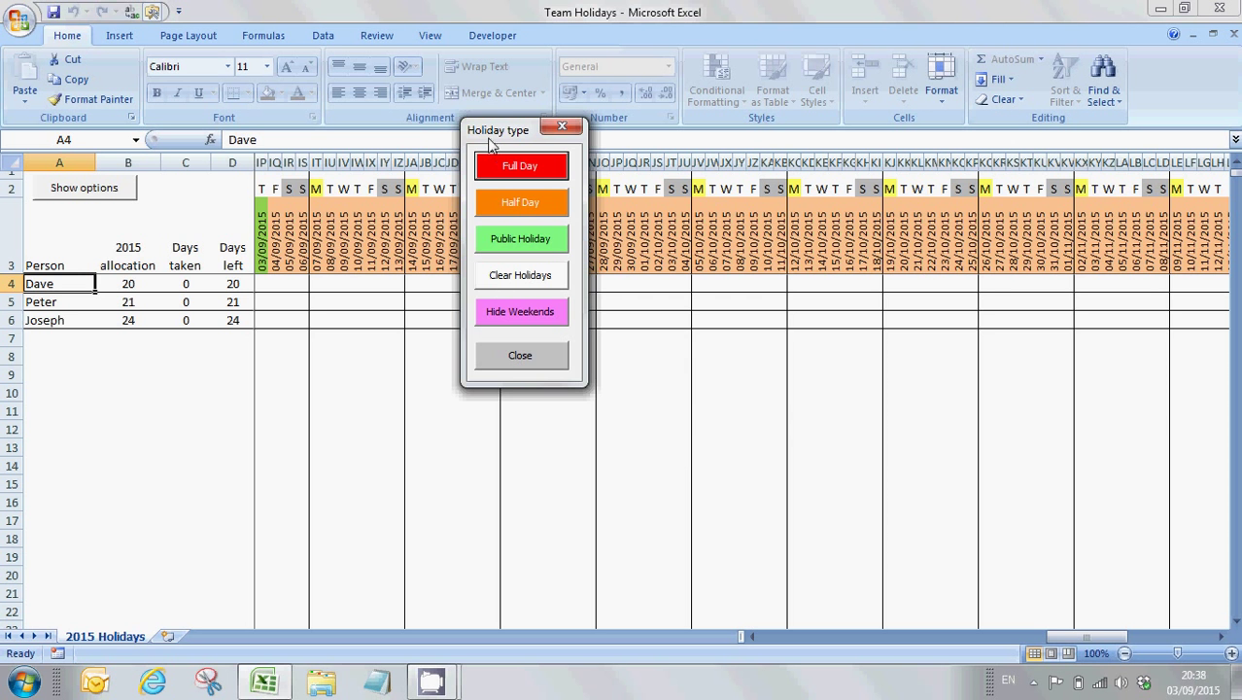
pyautogui.moveTo(492, 139); pyautogui.dragTo(663, 170)
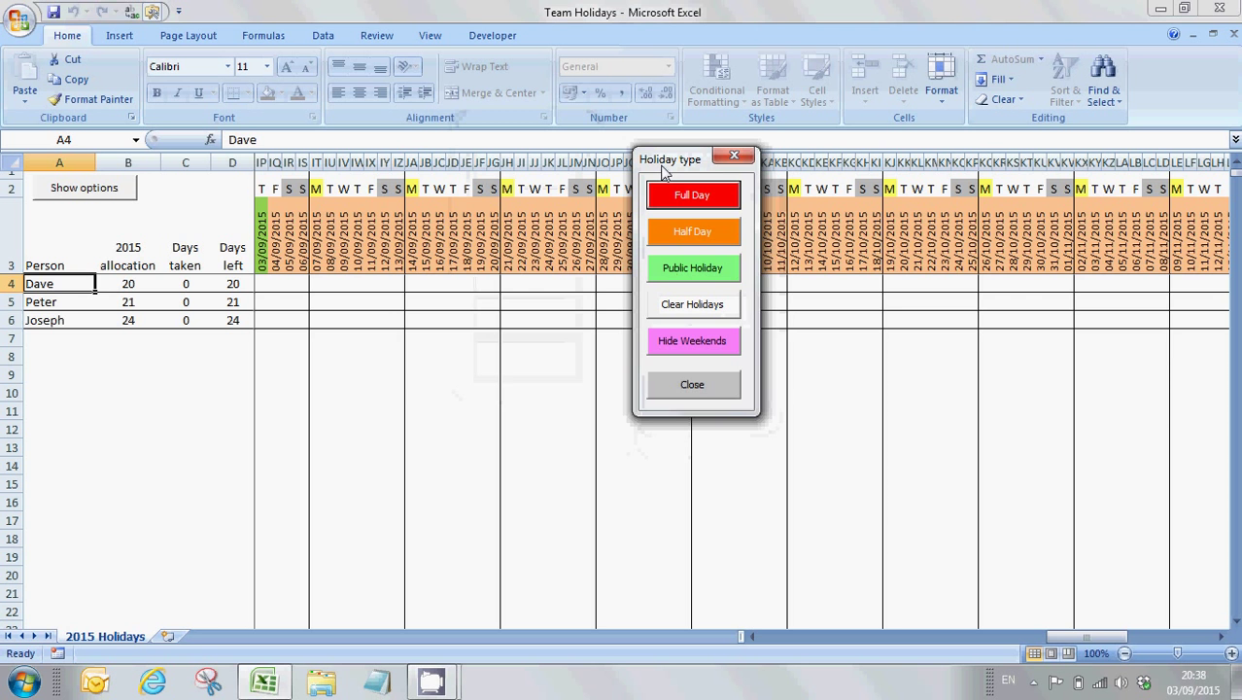
pyautogui.click(78, 305)
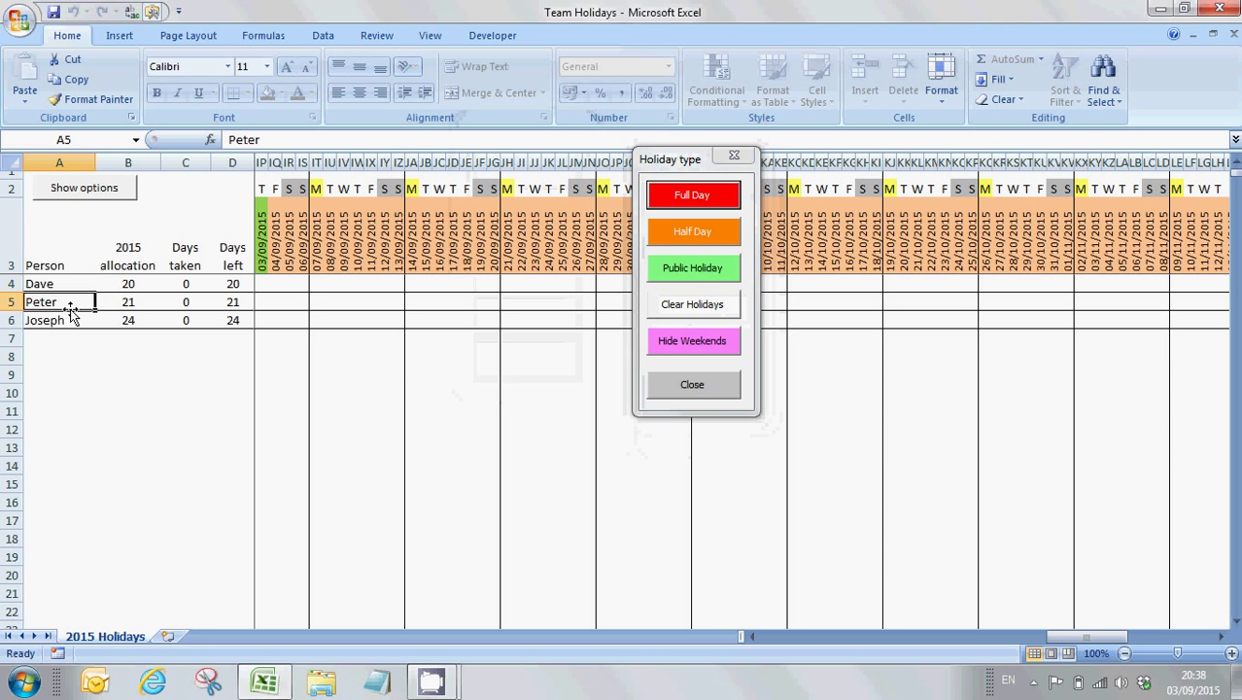
pyautogui.moveTo(76, 284); pyautogui.dragTo(61, 393)
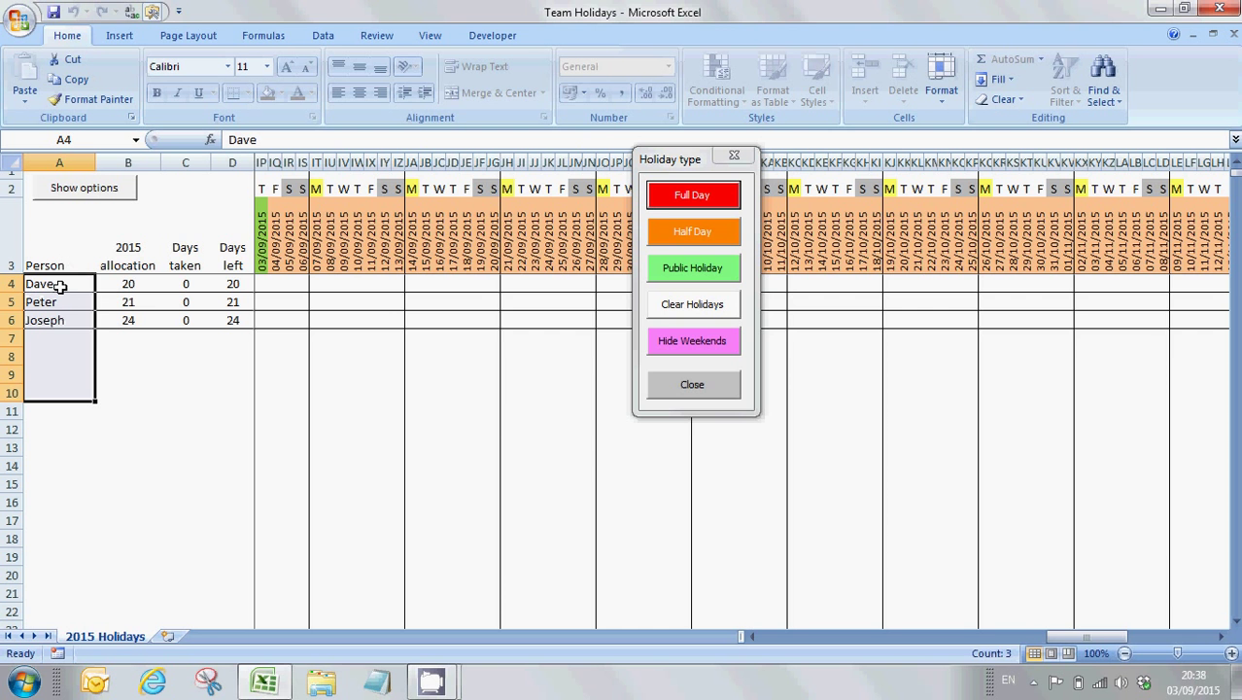
# Step: Overwrite the names in A4:A6 with three new team members' names
pyautogui.click(60, 284)
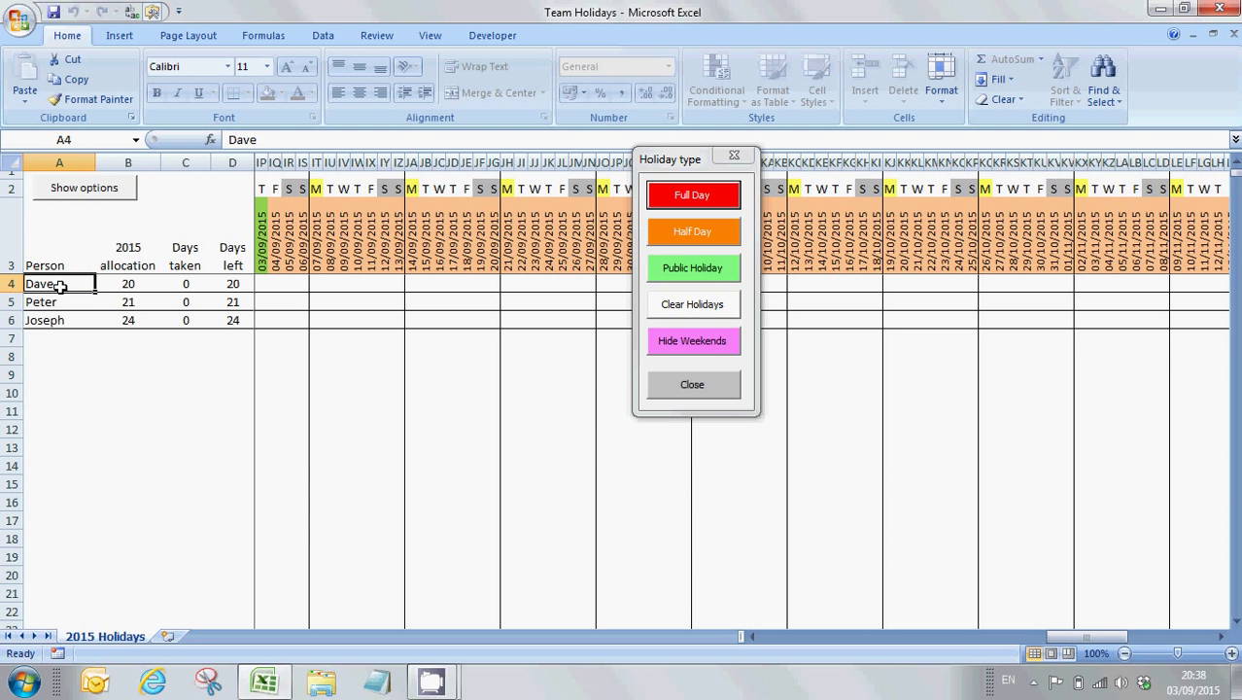
pyautogui.write('Ben')
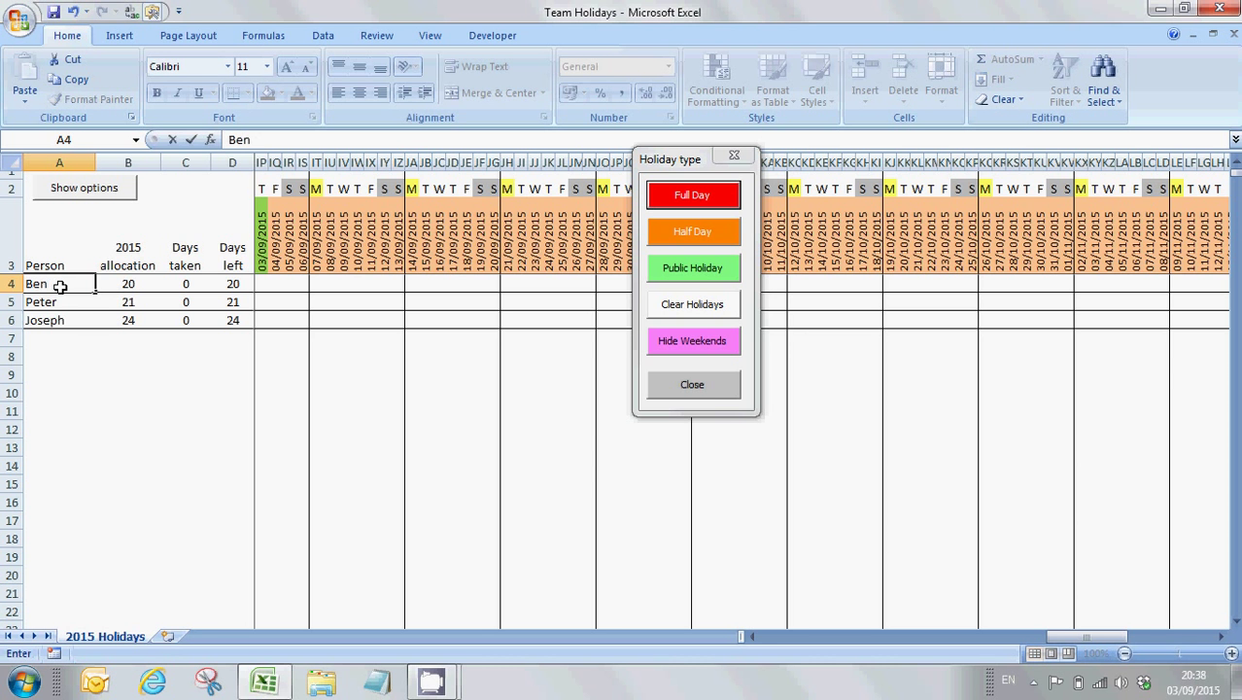
pyautogui.press('Return')
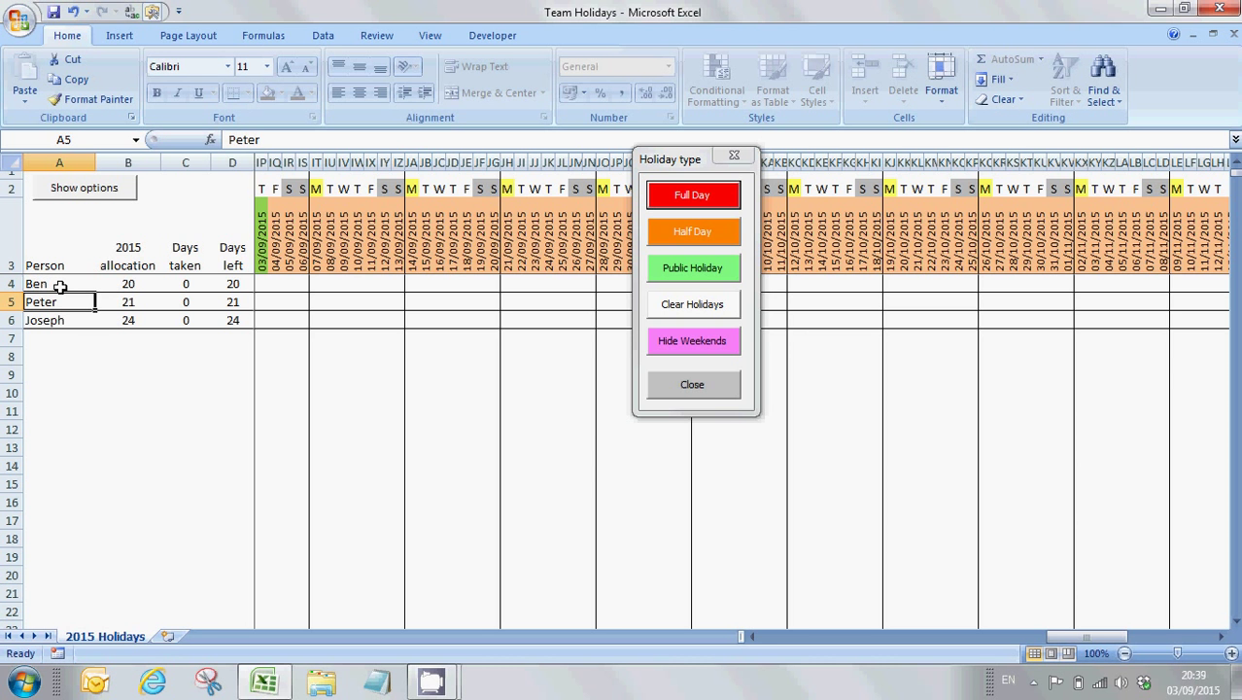
pyautogui.write('Joe')
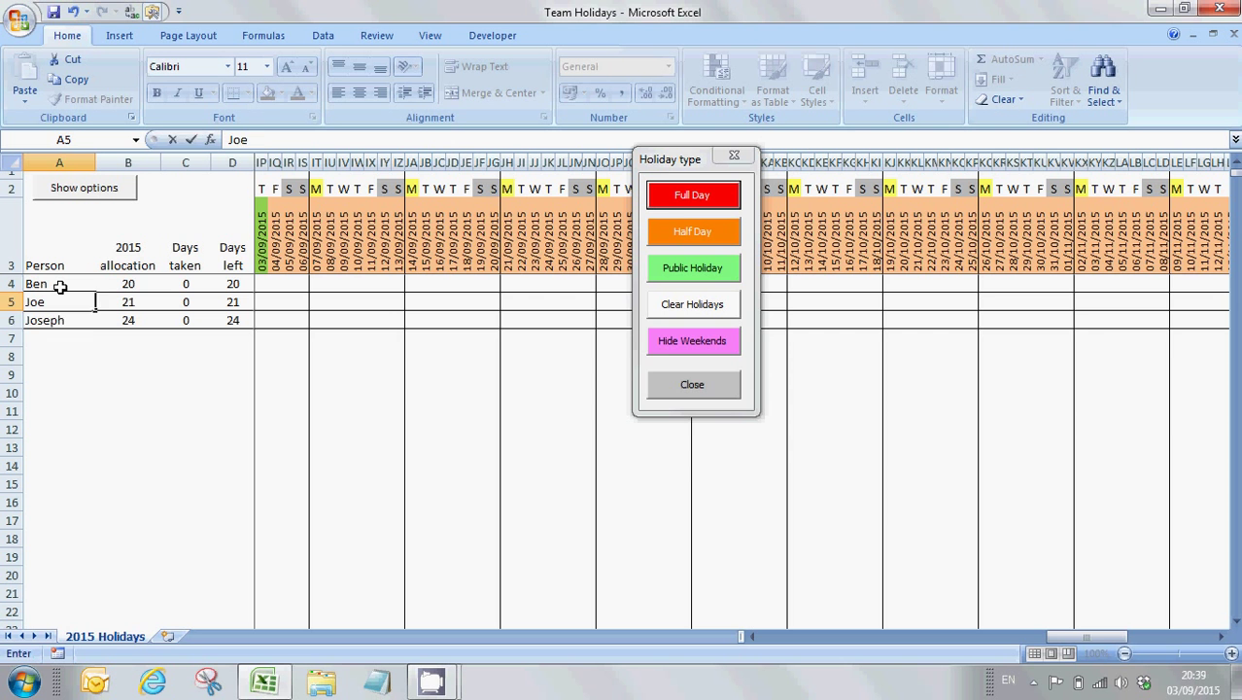
pyautogui.press('Return')
pyautogui.write('Lucy')
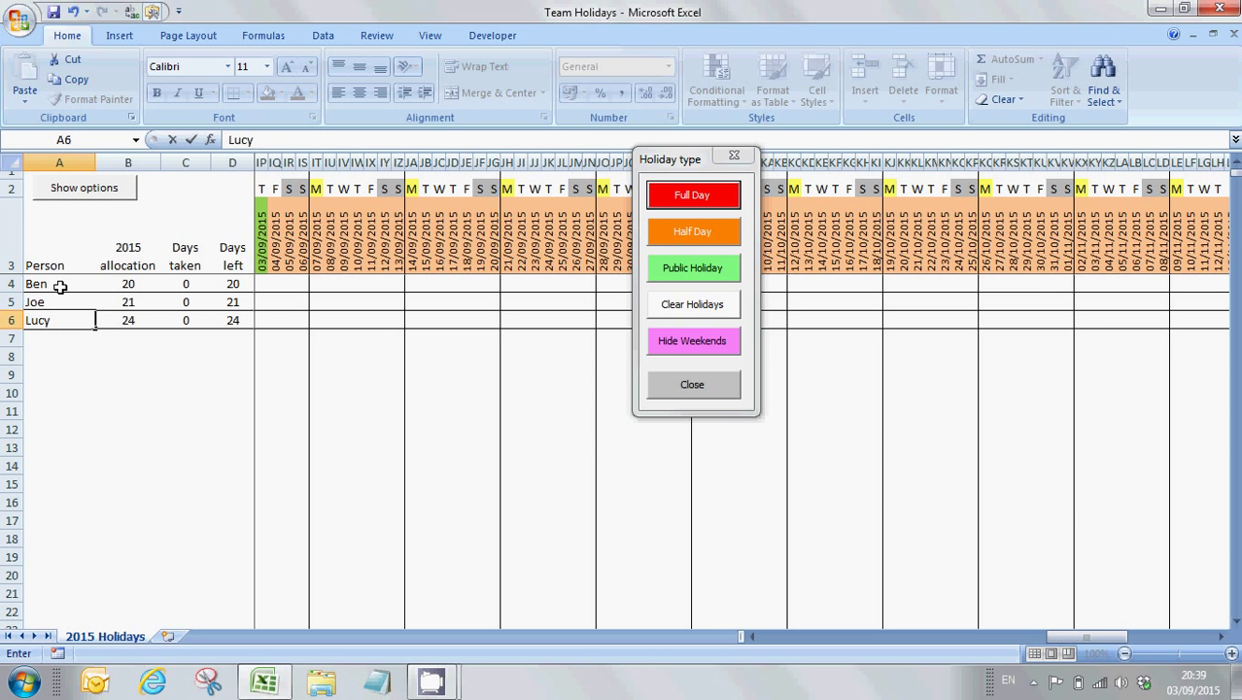
pyautogui.press('Return')
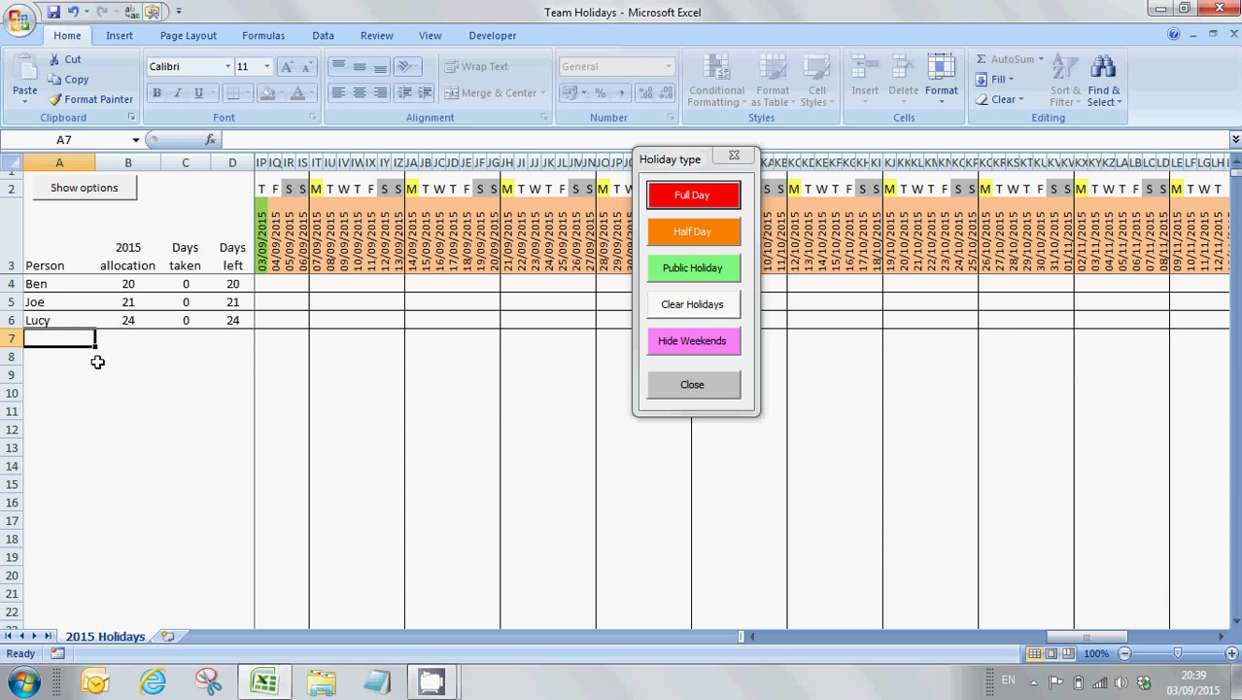
# Step: Add two more people's names in cells A7 and A8
pyautogui.write('Phil')
pyautogui.press('Return')
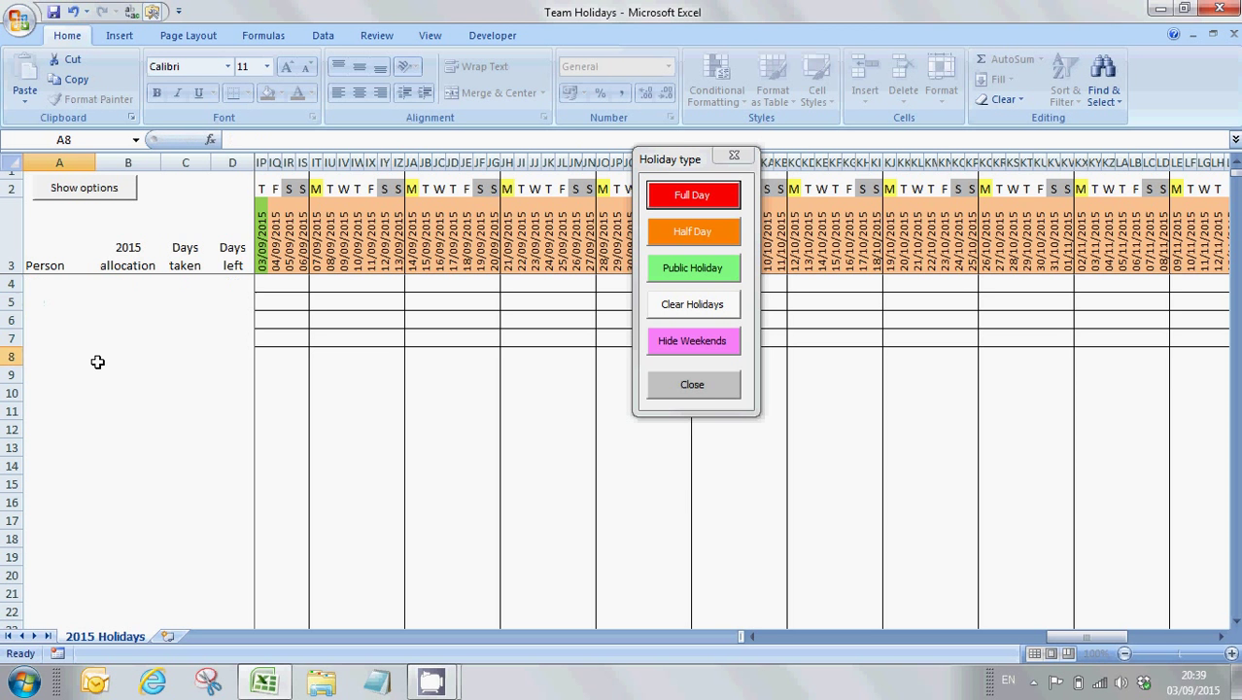
pyautogui.write('Liz')
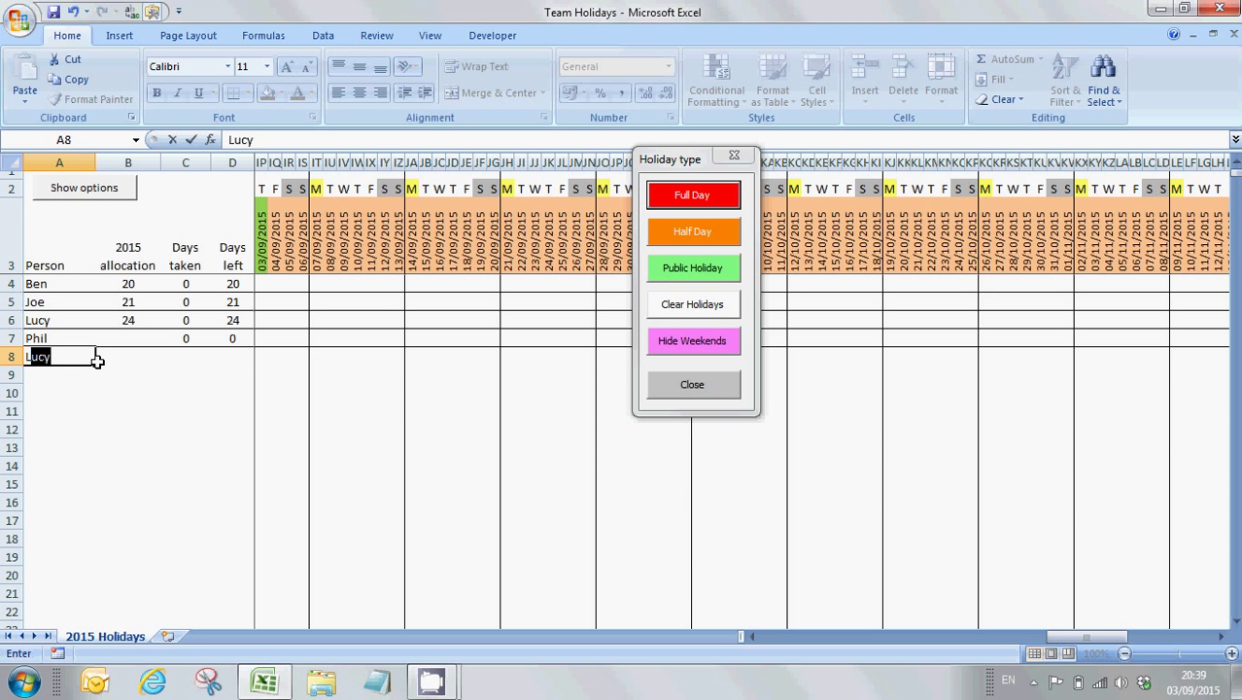
pyautogui.press('Return')
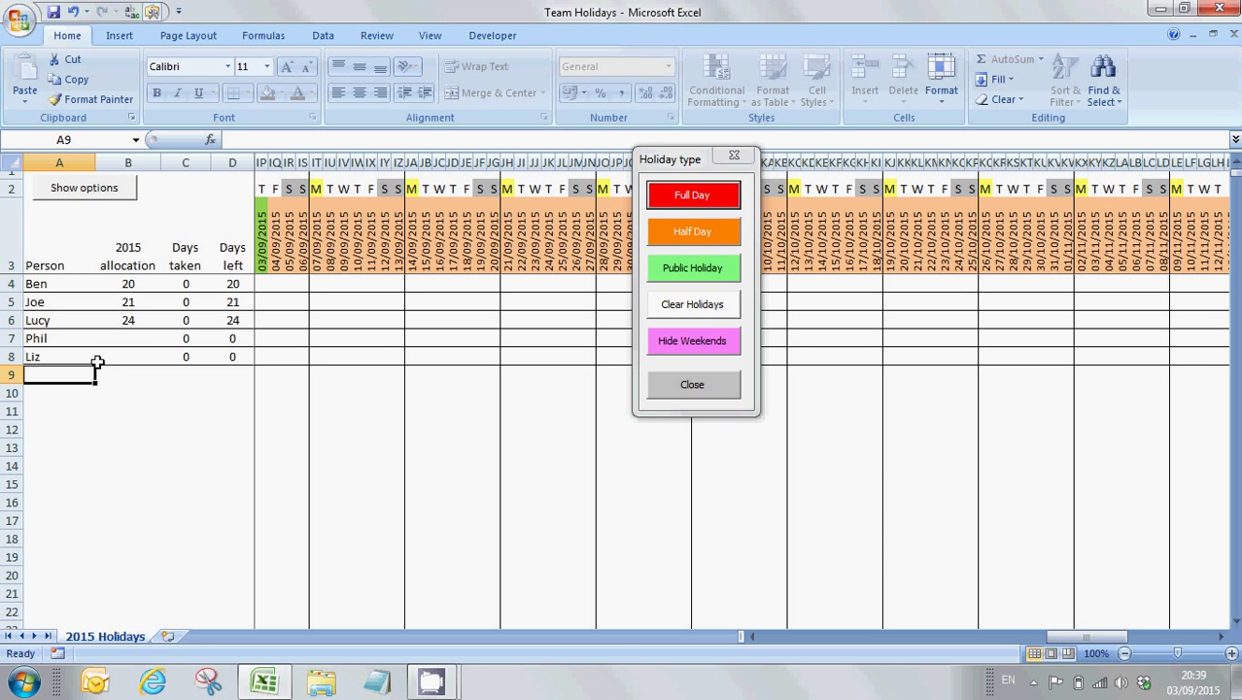
# Step: Enter 2015 allocations 18, 20, 25, 20 and 18 in B4:B8, then save the workbook
pyautogui.click(134, 280)
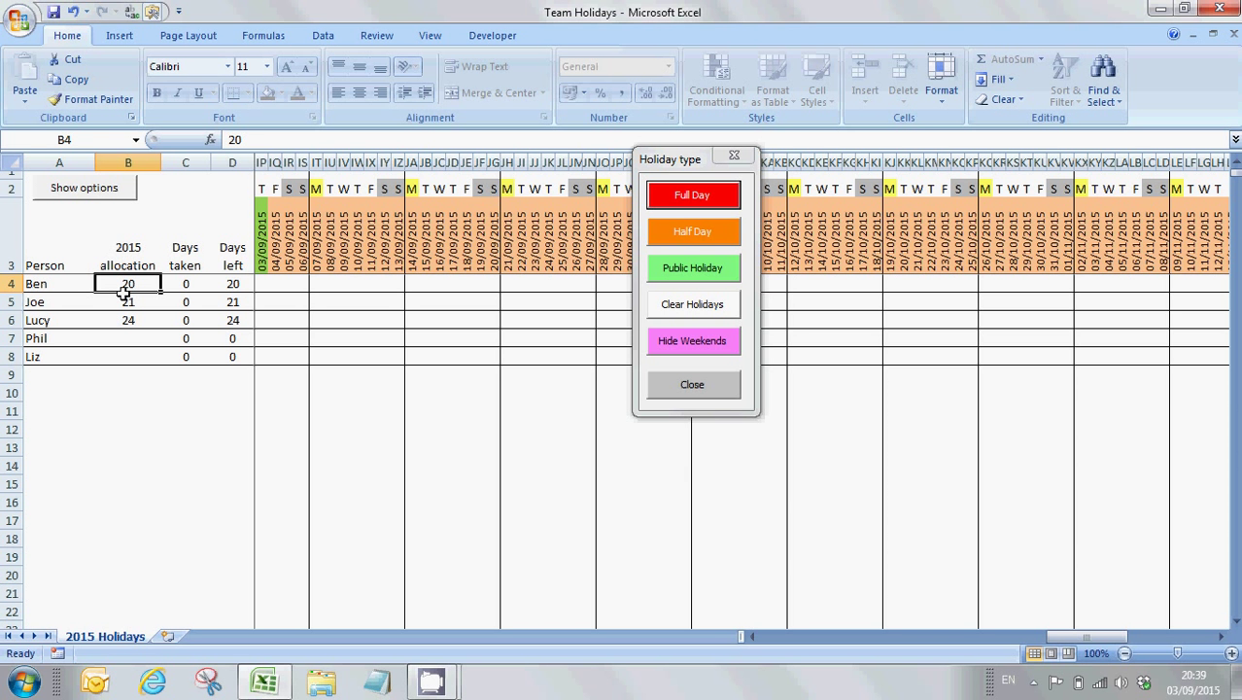
pyautogui.write('18')
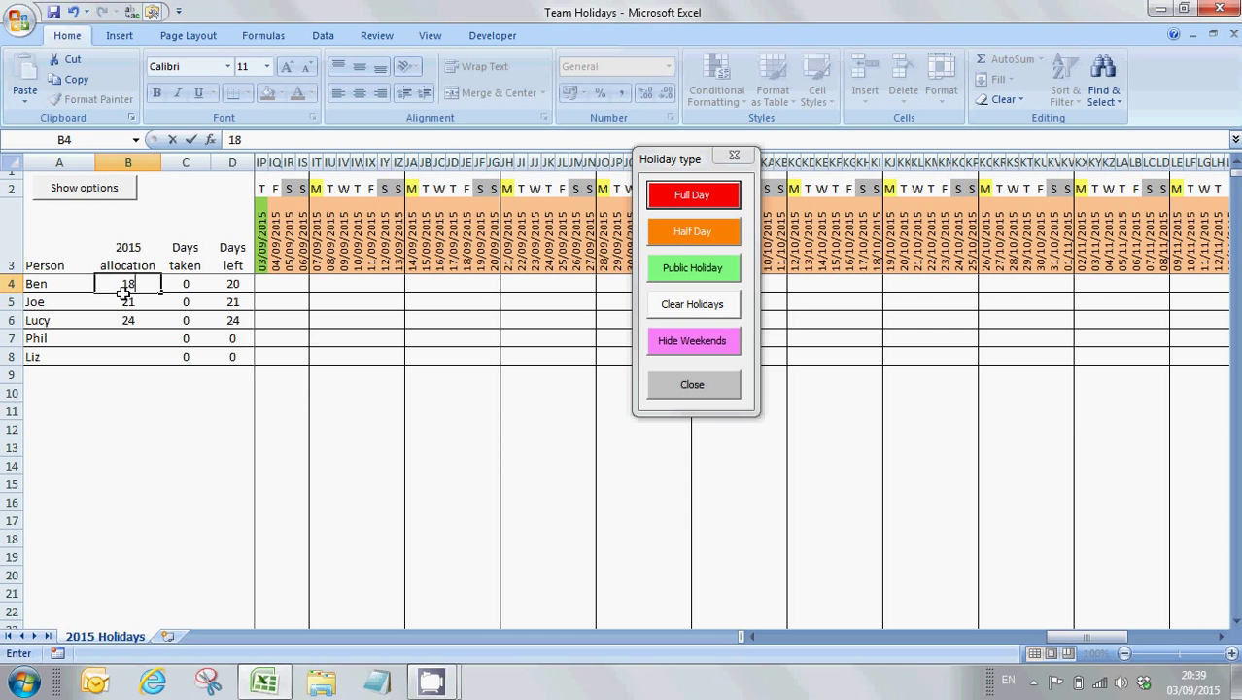
pyautogui.press('Return')
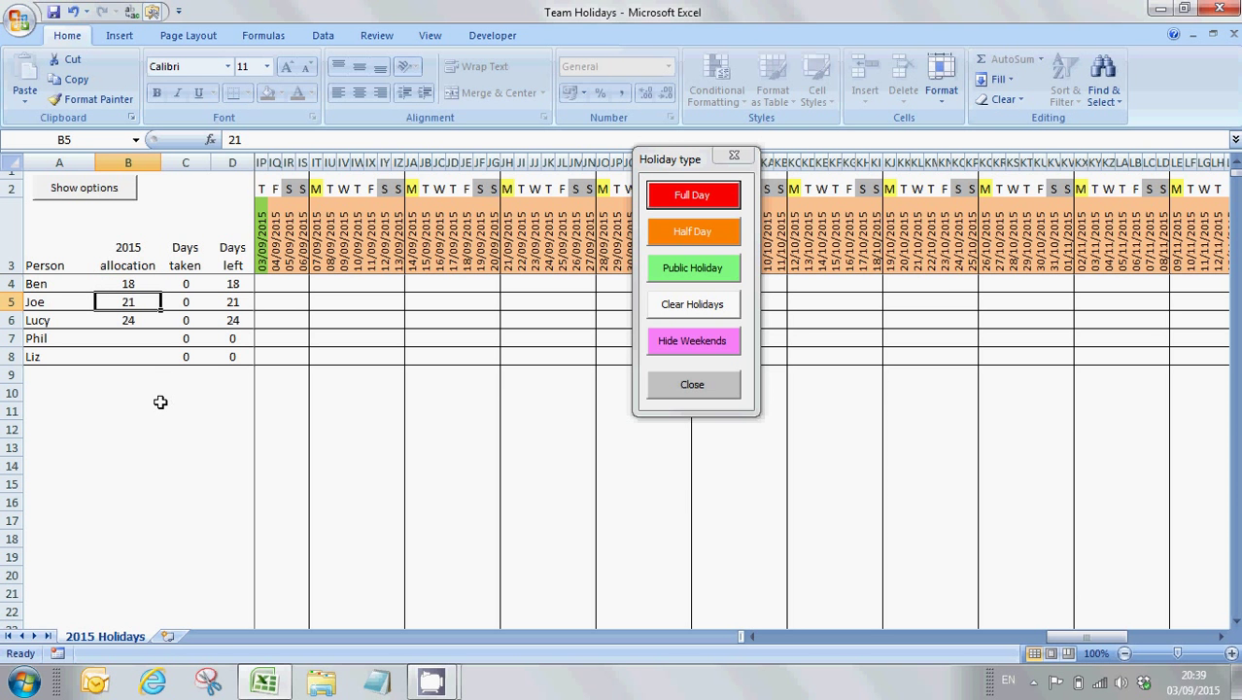
pyautogui.write('20')
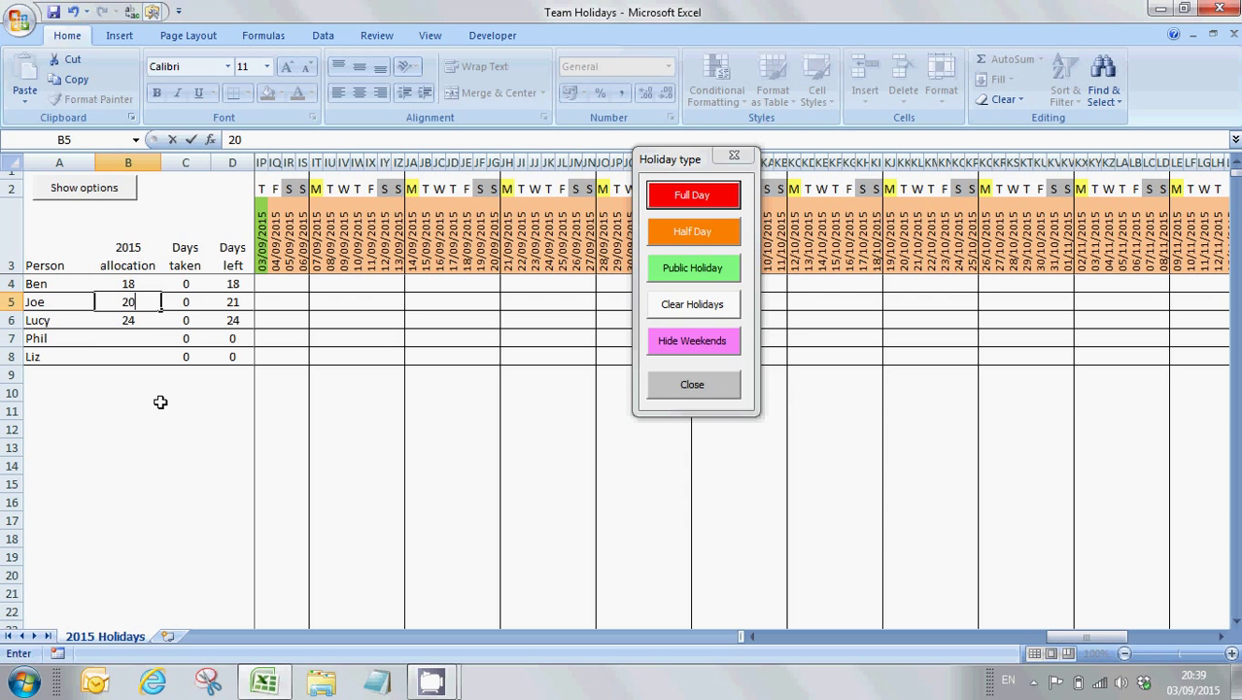
pyautogui.press('Return')
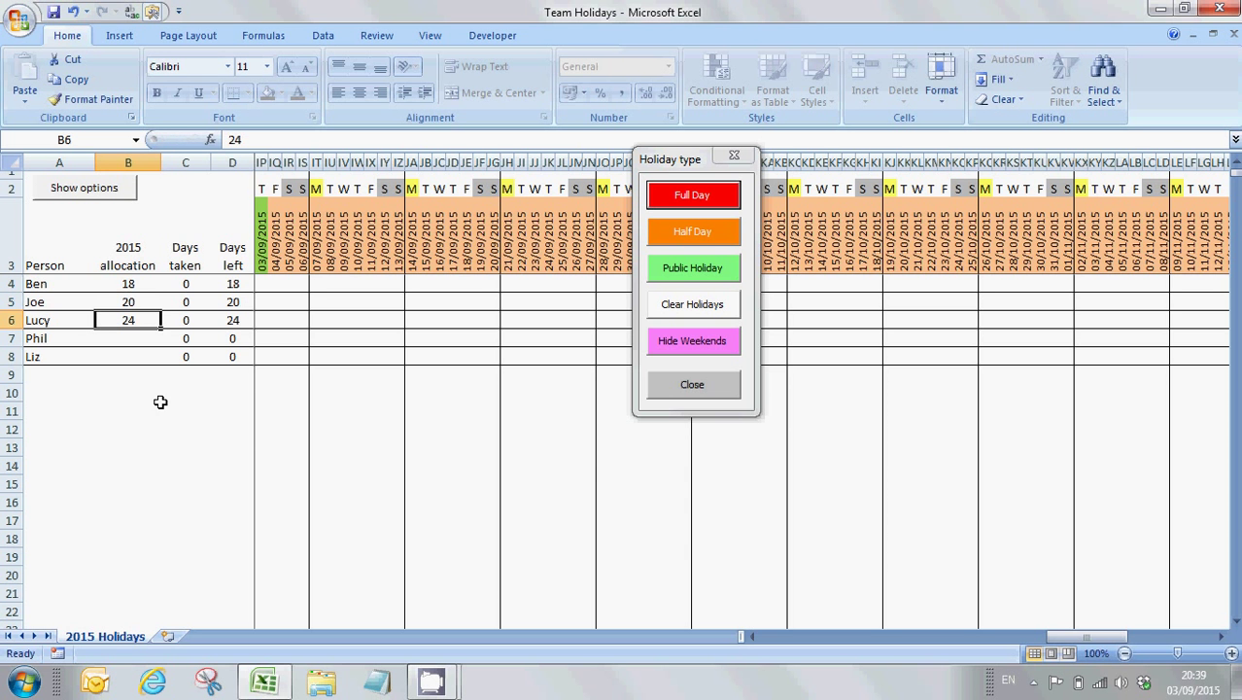
pyautogui.write('25')
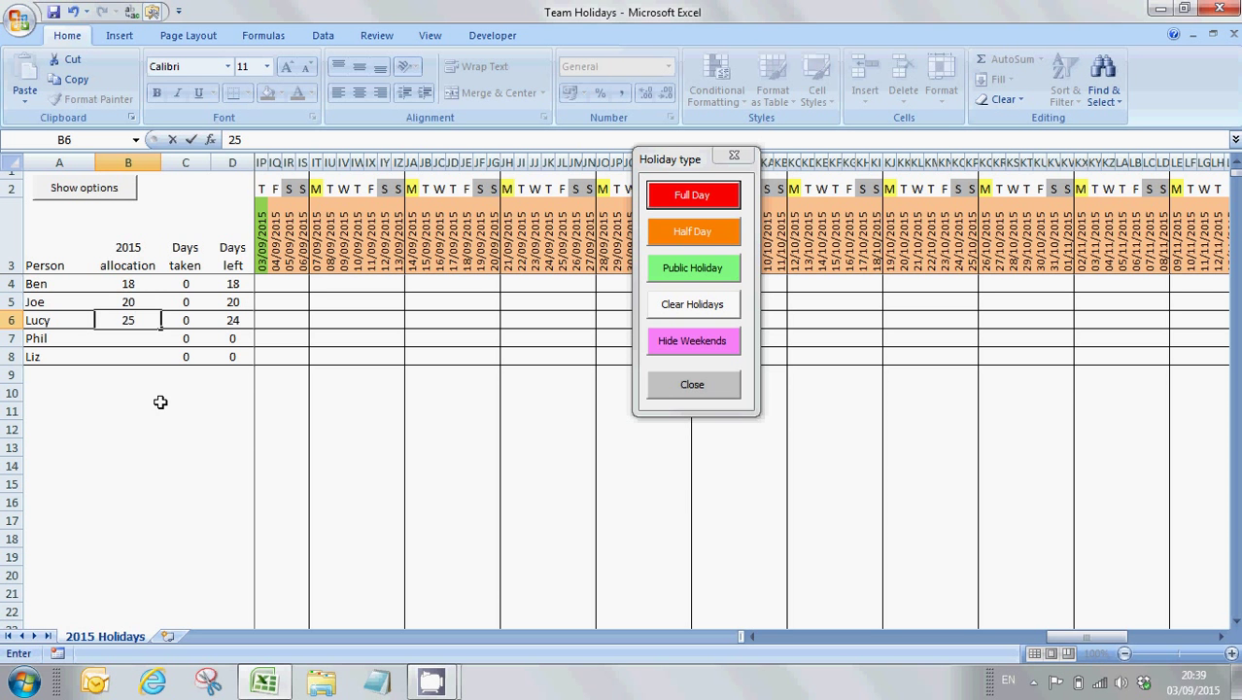
pyautogui.press('Return')
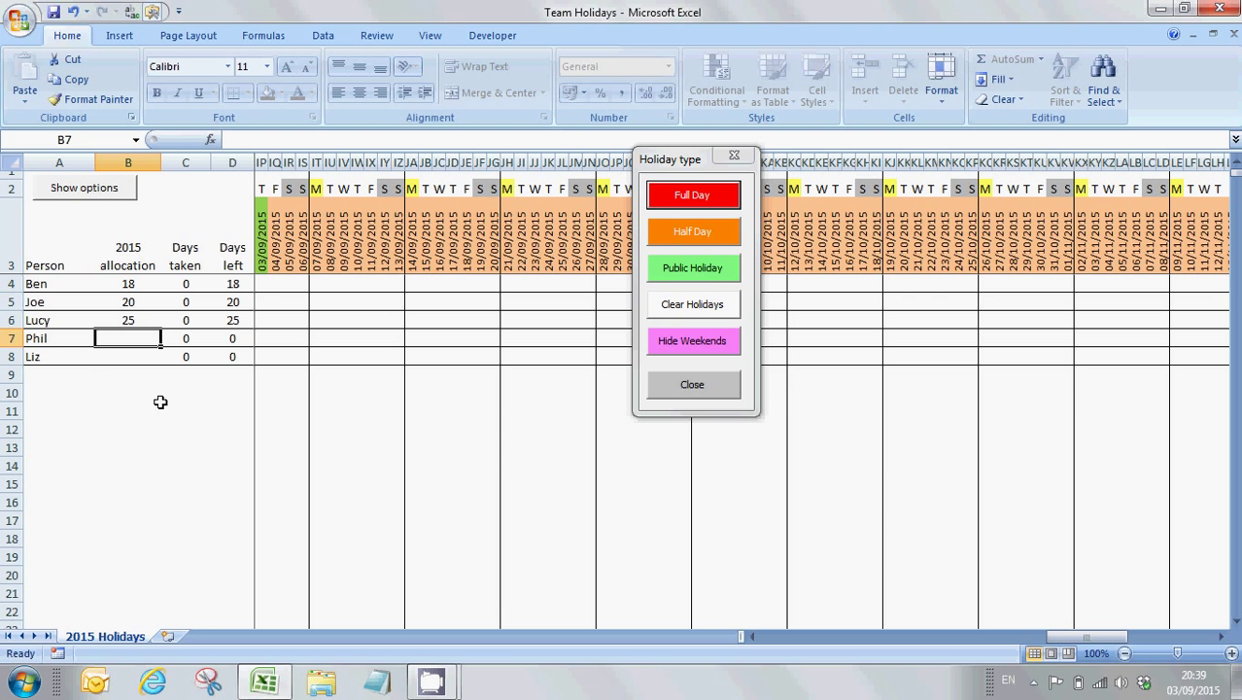
pyautogui.write('20')
pyautogui.press('Return')
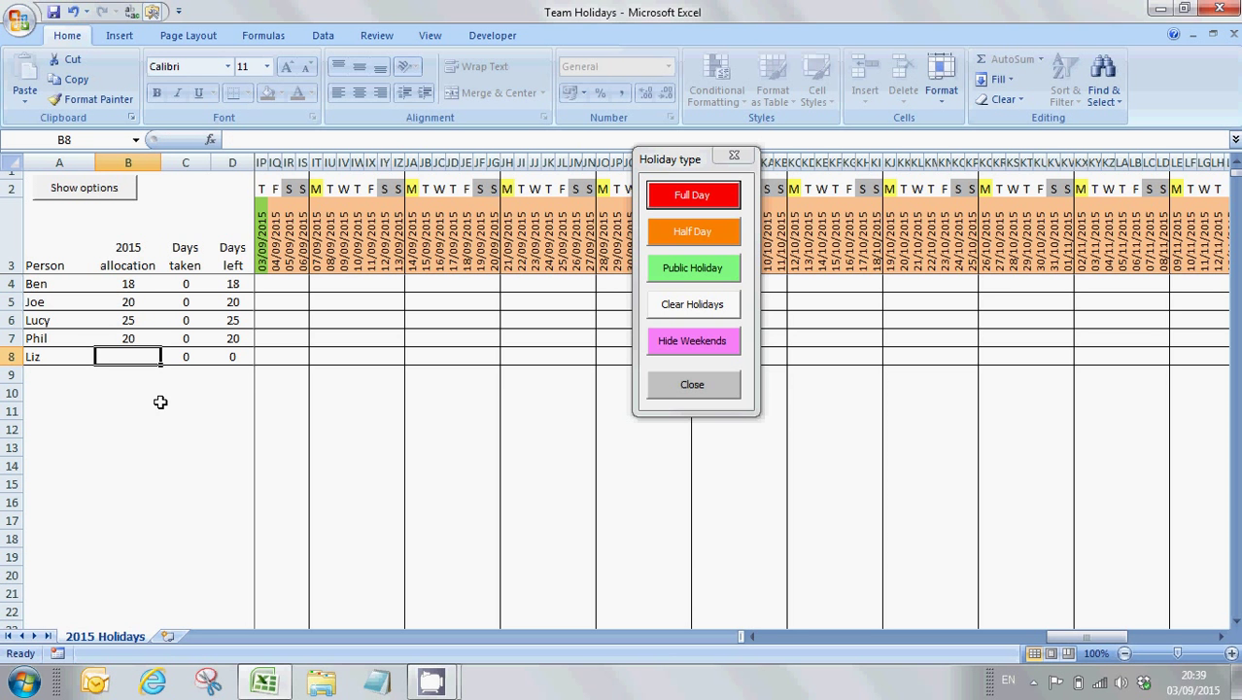
pyautogui.write('18')
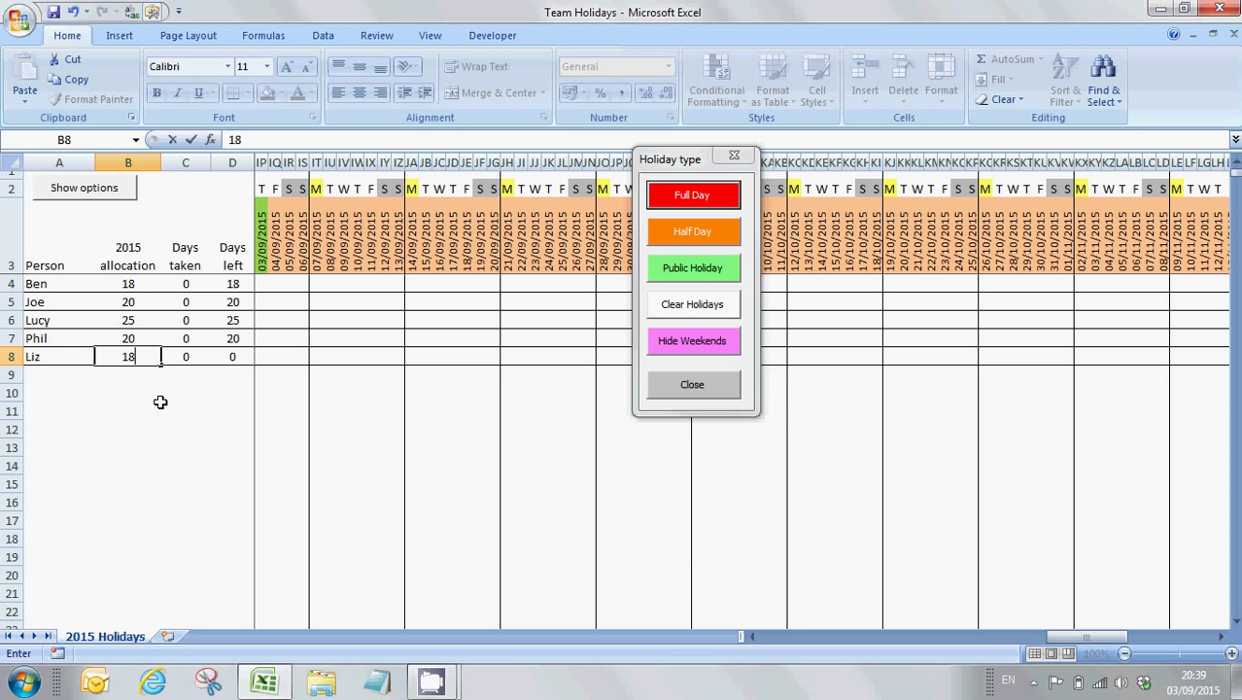
pyautogui.press('Return')
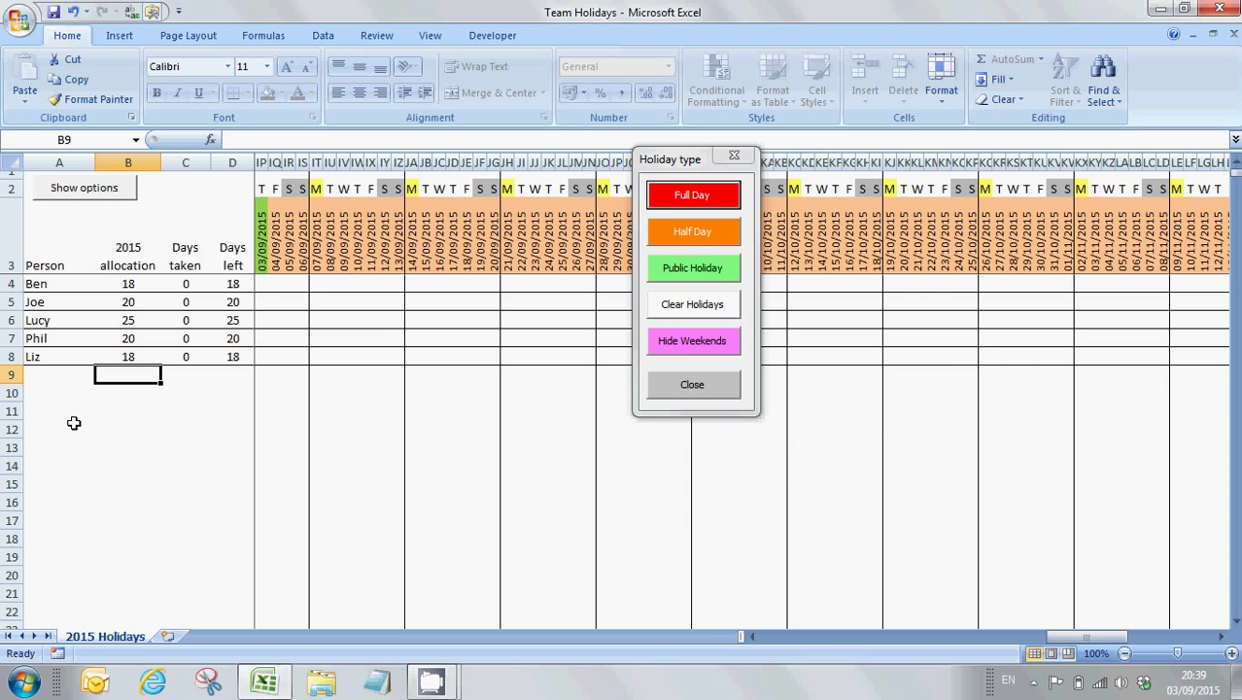
pyautogui.hotkey('ctrl', 's')
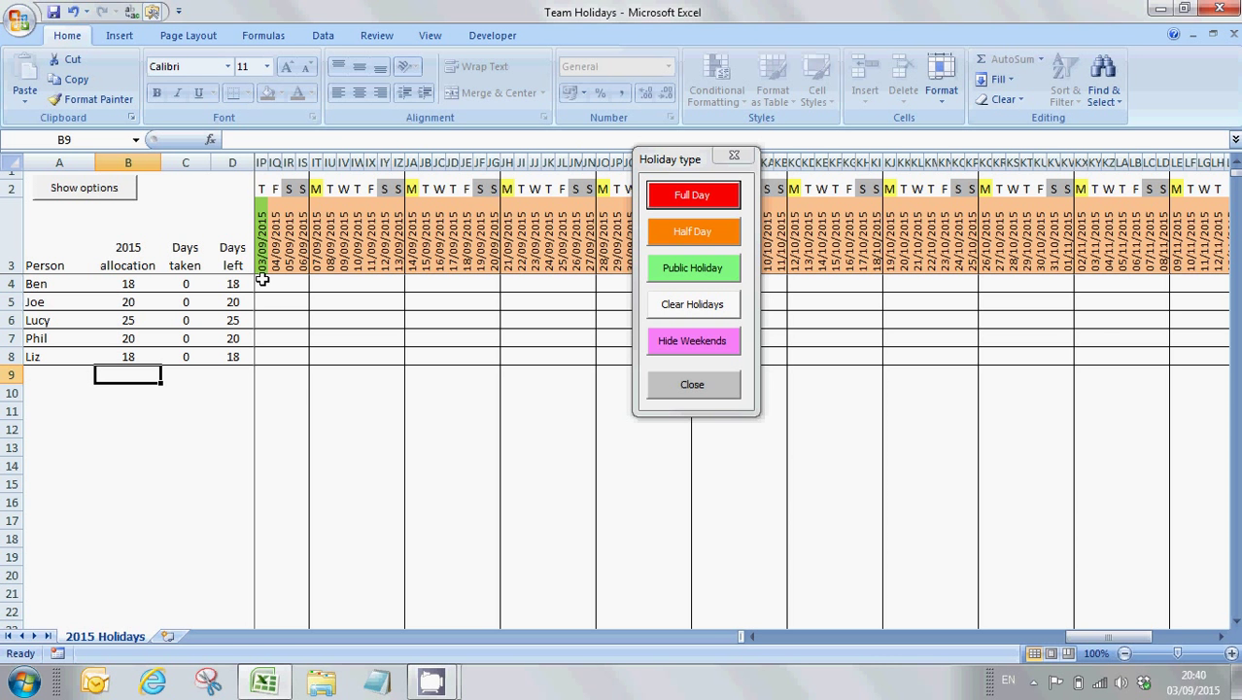
# Step: Scroll the calendar back about nine columns to show the mid-August 2015 dates
pyautogui.moveTo(752, 634); pyautogui.dragTo(752, 635)
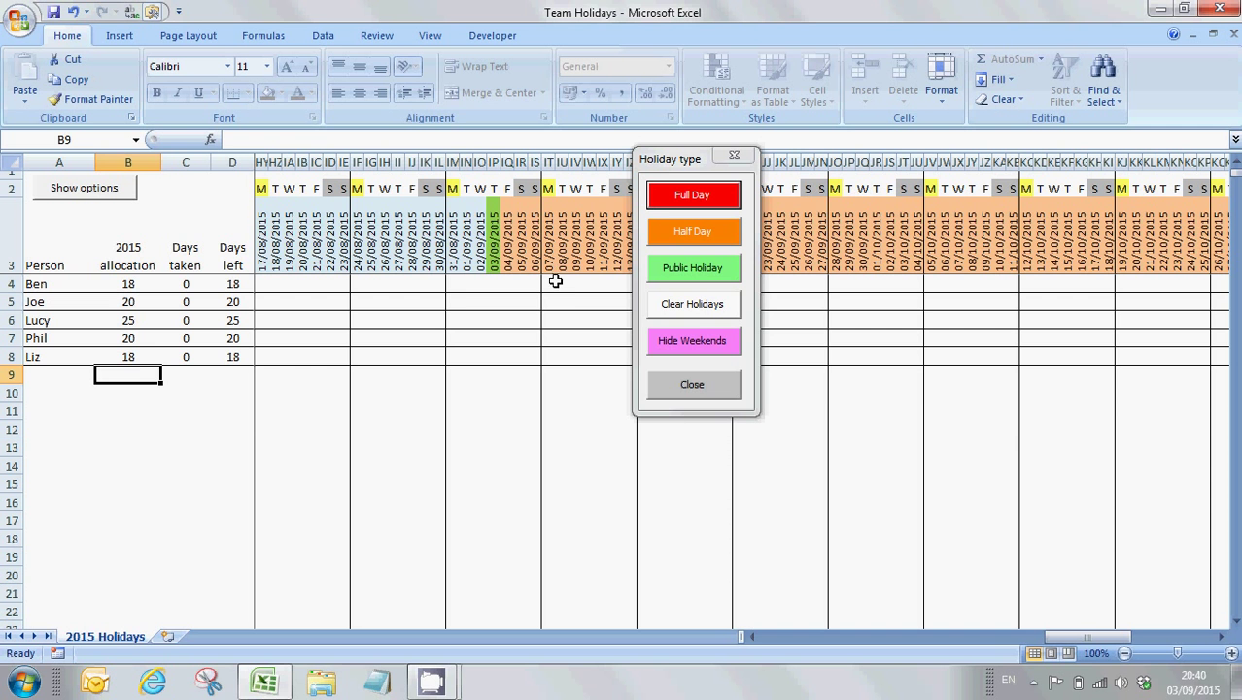
# Step: Mark IU4 (08/09/2015) as Full Day and IV4 (09/09/2015) as Half Day
pyautogui.click(562, 283)
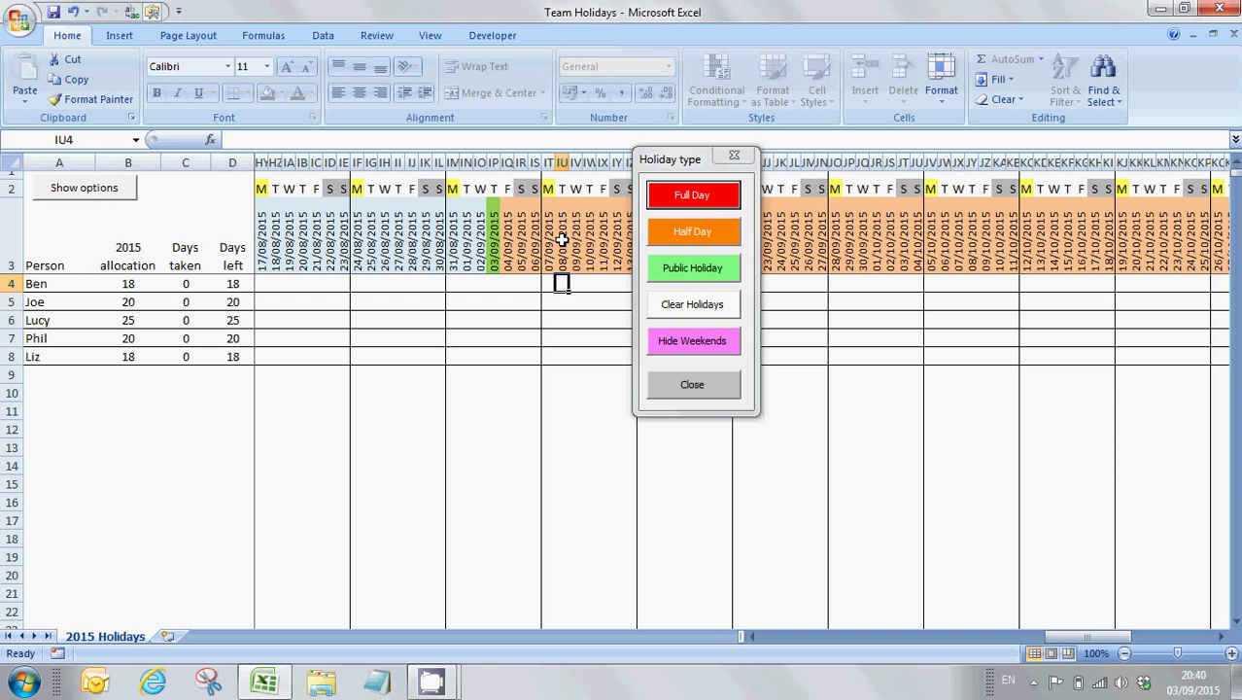
pyautogui.click(689, 196)
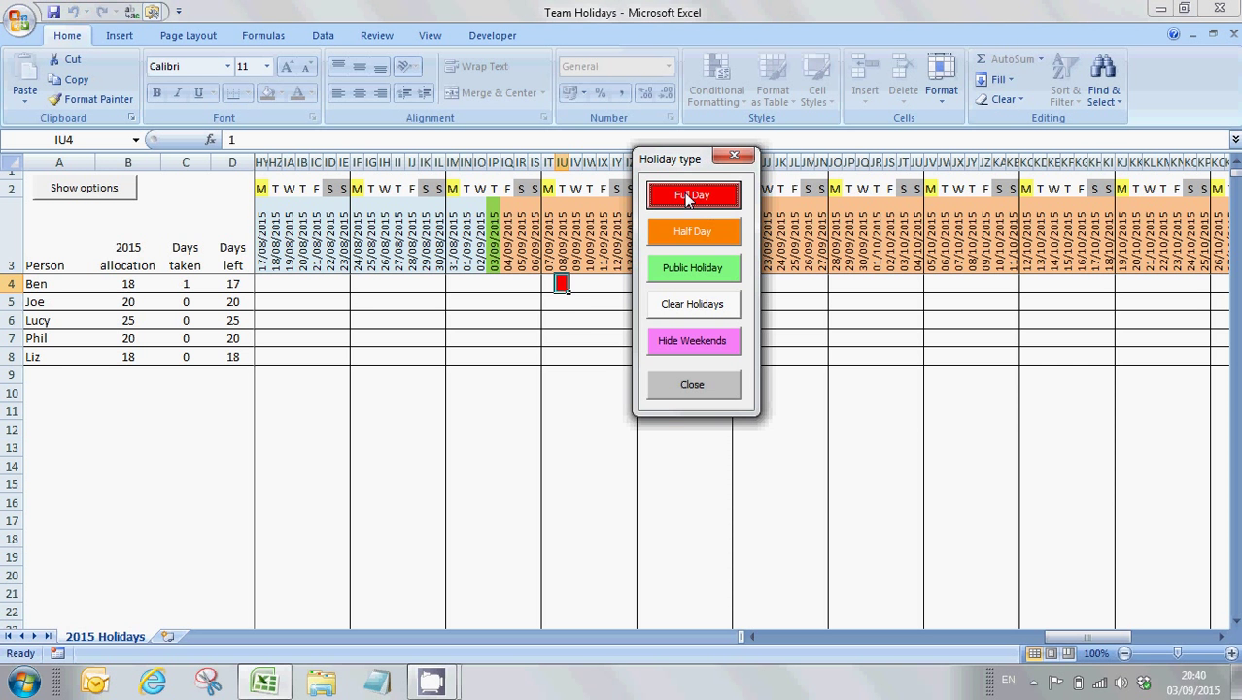
pyautogui.click(578, 283)
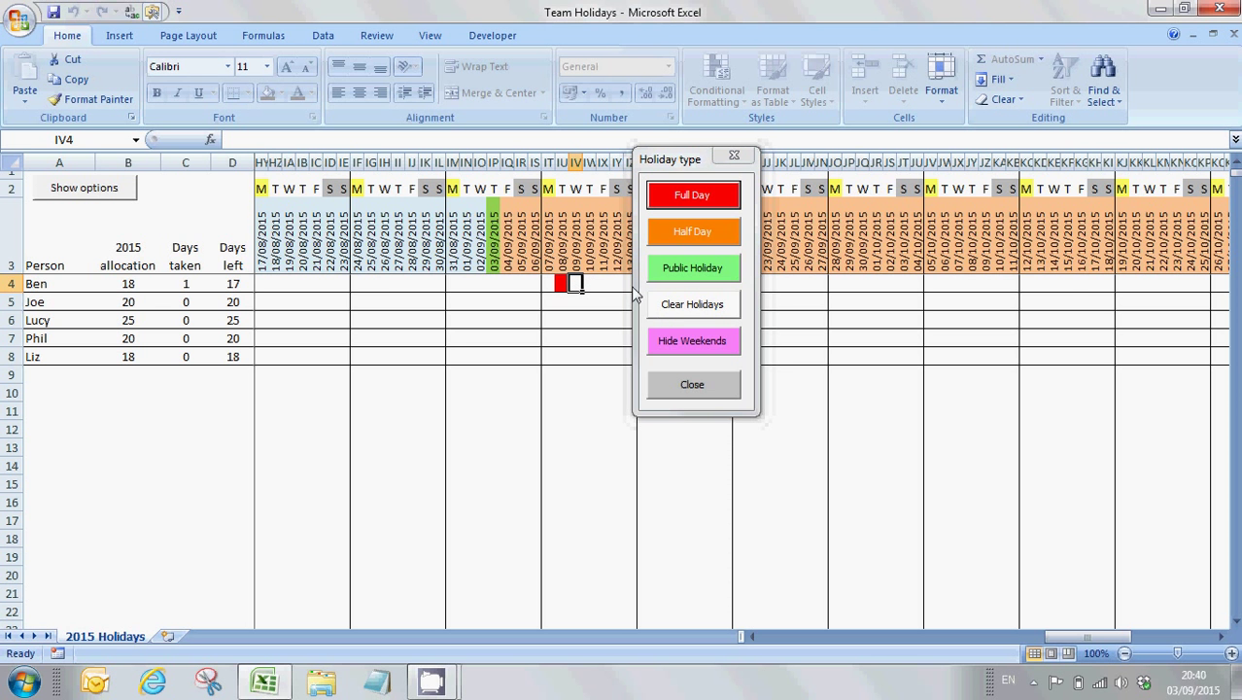
pyautogui.click(681, 243)
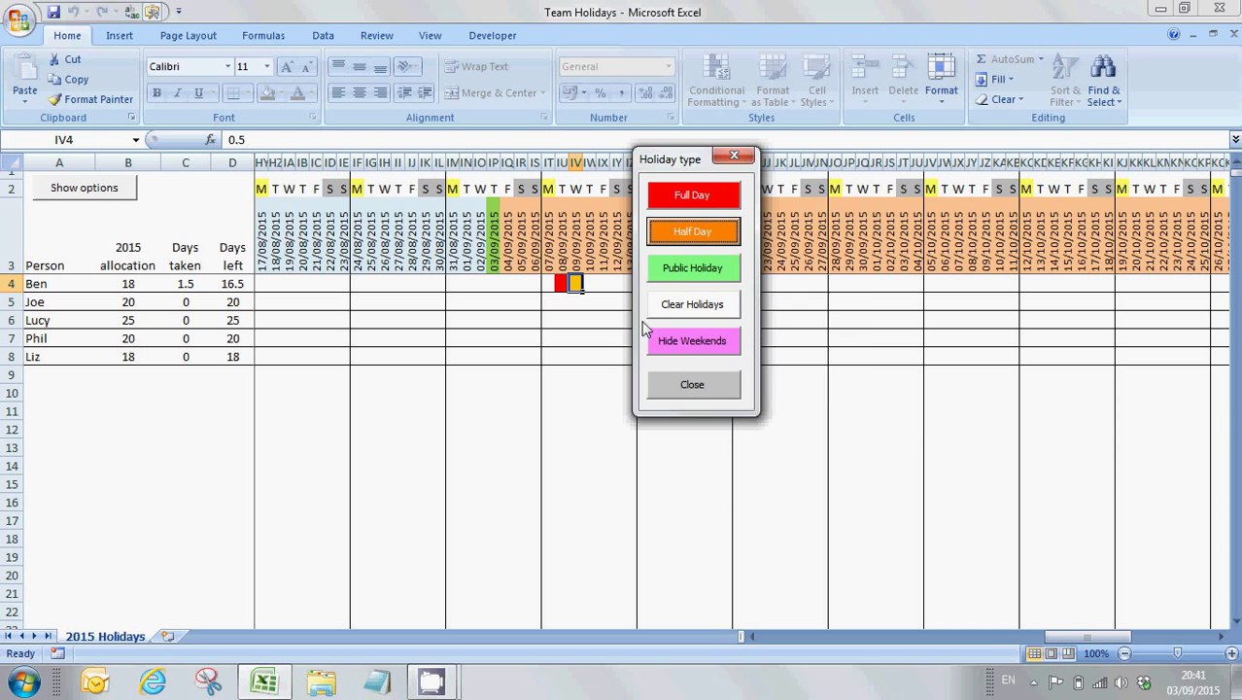
# Step: Mark JA4:JA8 (14/09/2015) as Public Holiday for all five people, then reselect that range
pyautogui.moveTo(695, 165); pyautogui.dragTo(841, 185)
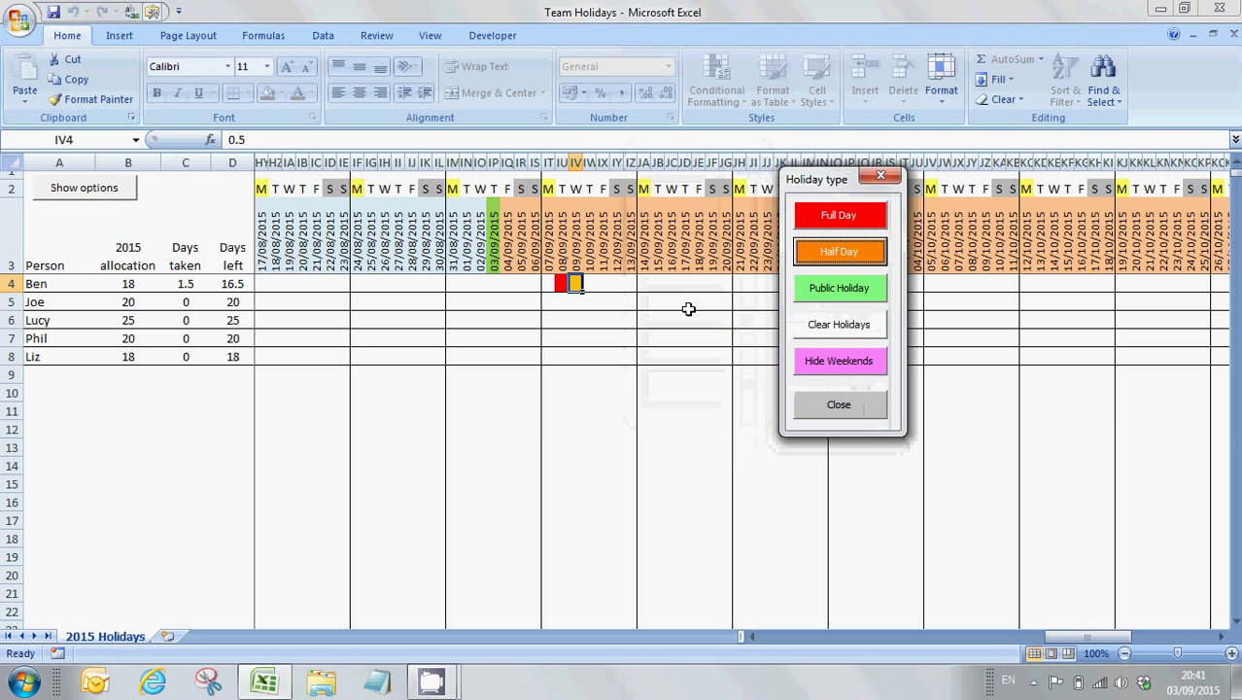
pyautogui.click(643, 282)
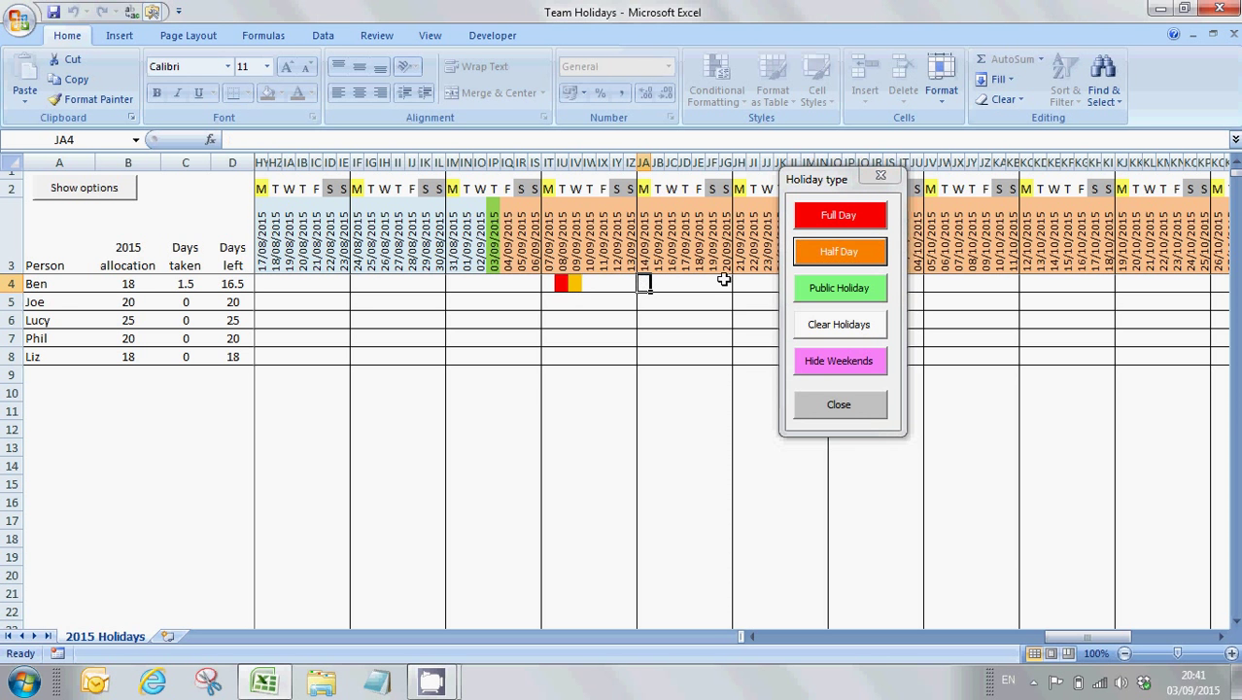
pyautogui.click(821, 289)
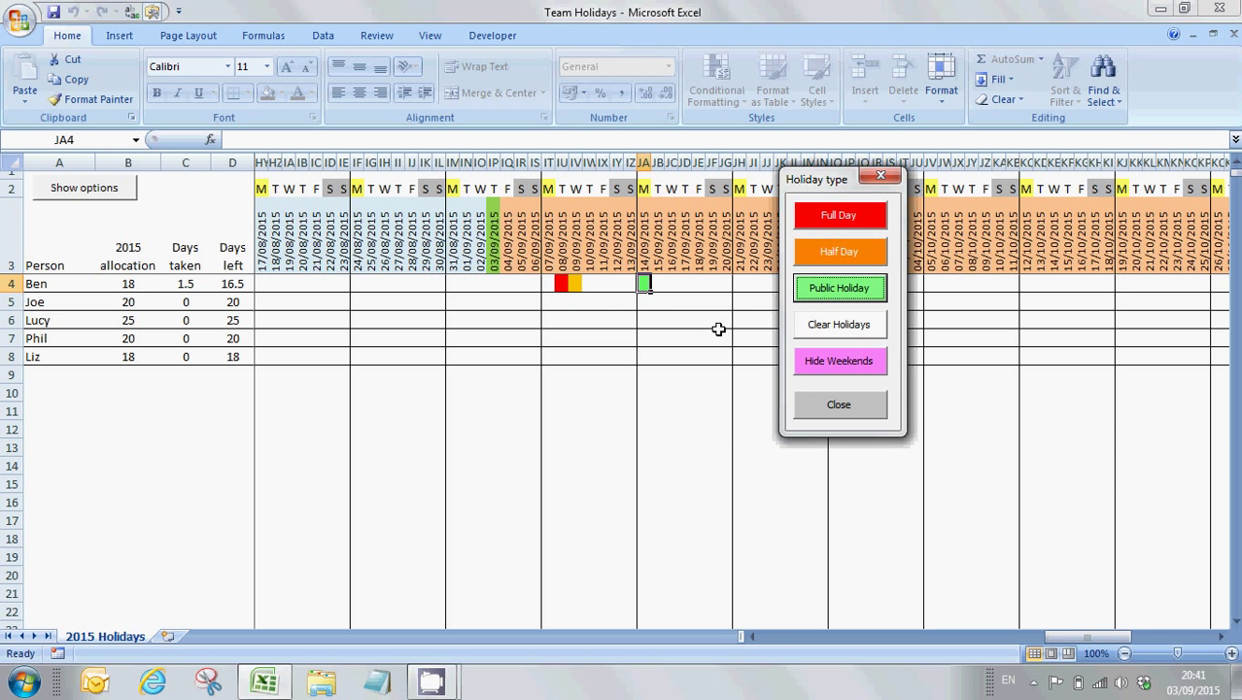
pyautogui.moveTo(643, 302); pyautogui.dragTo(646, 354)
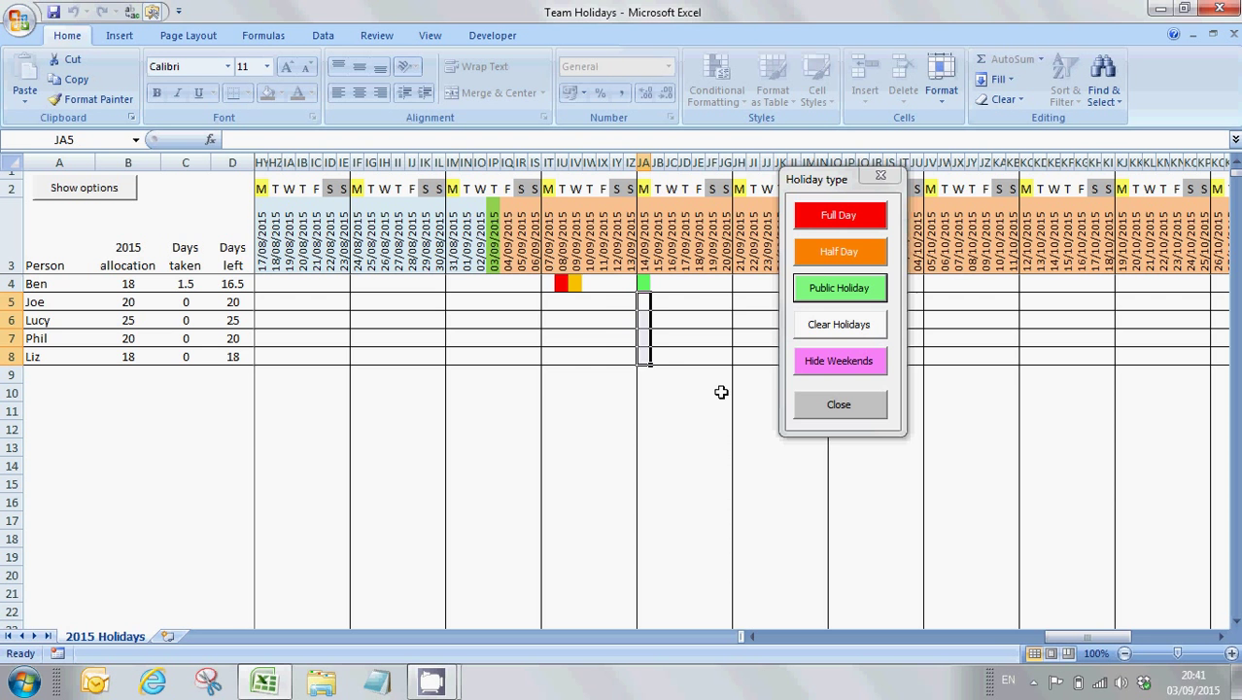
pyautogui.click(833, 288)
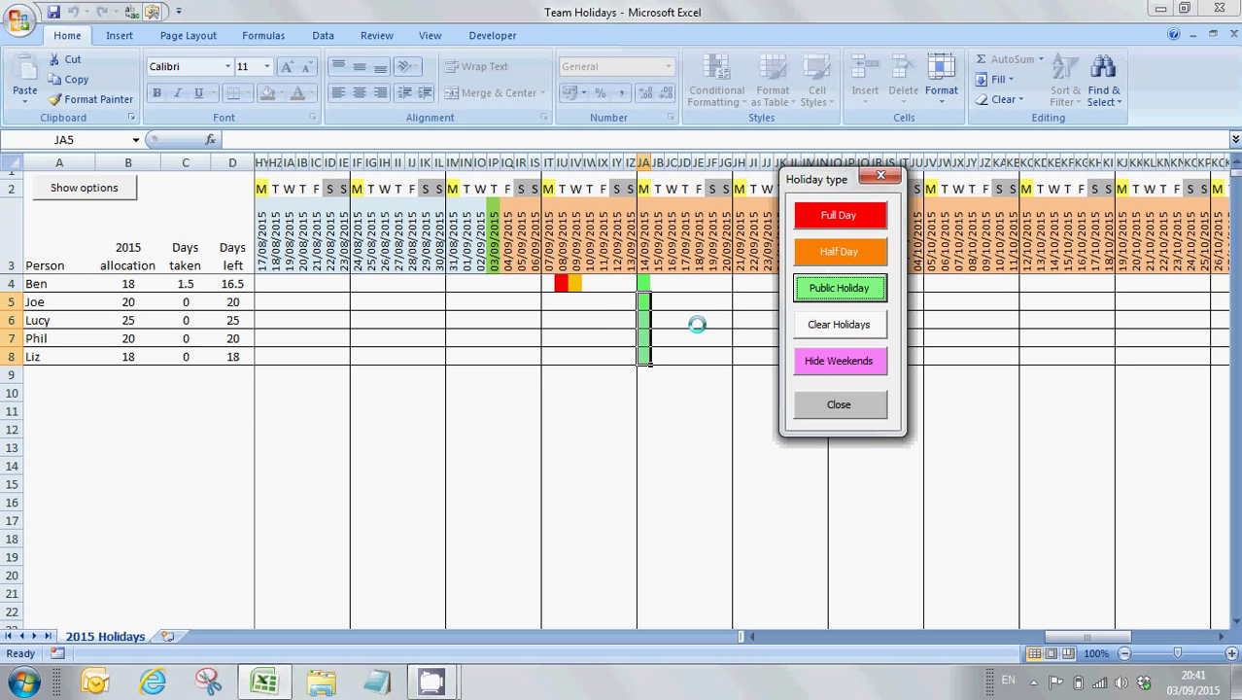
pyautogui.click(698, 321)
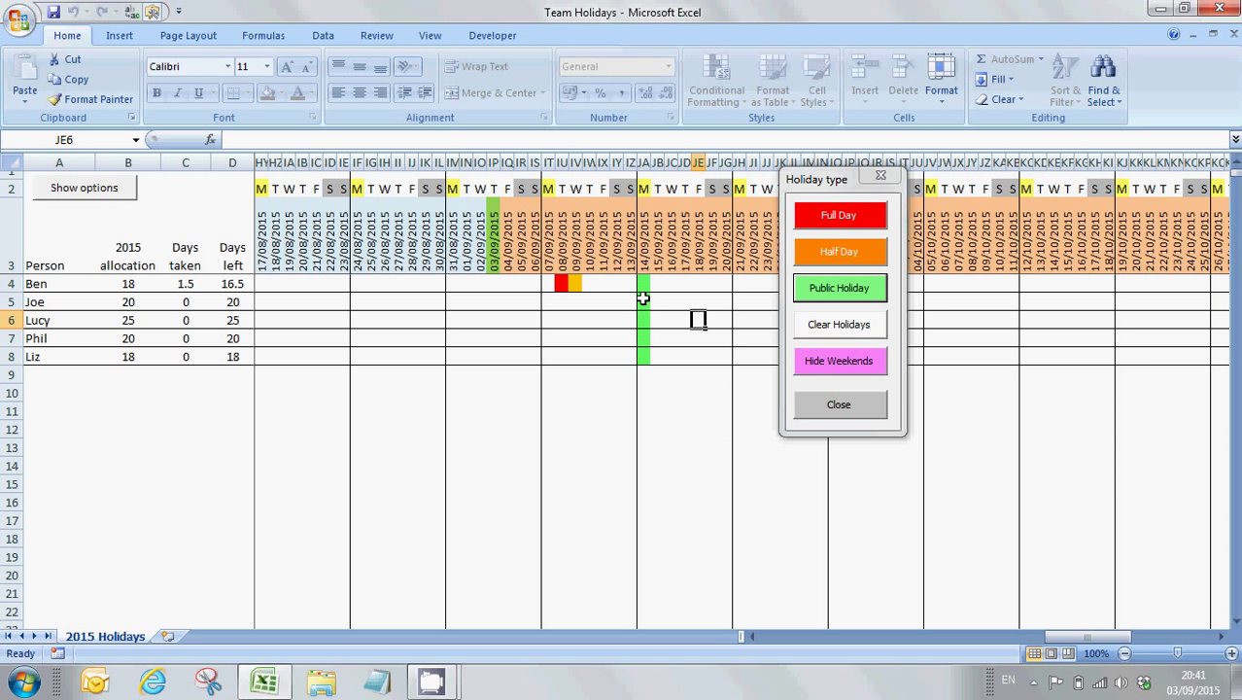
pyautogui.moveTo(642, 284); pyautogui.dragTo(646, 352)
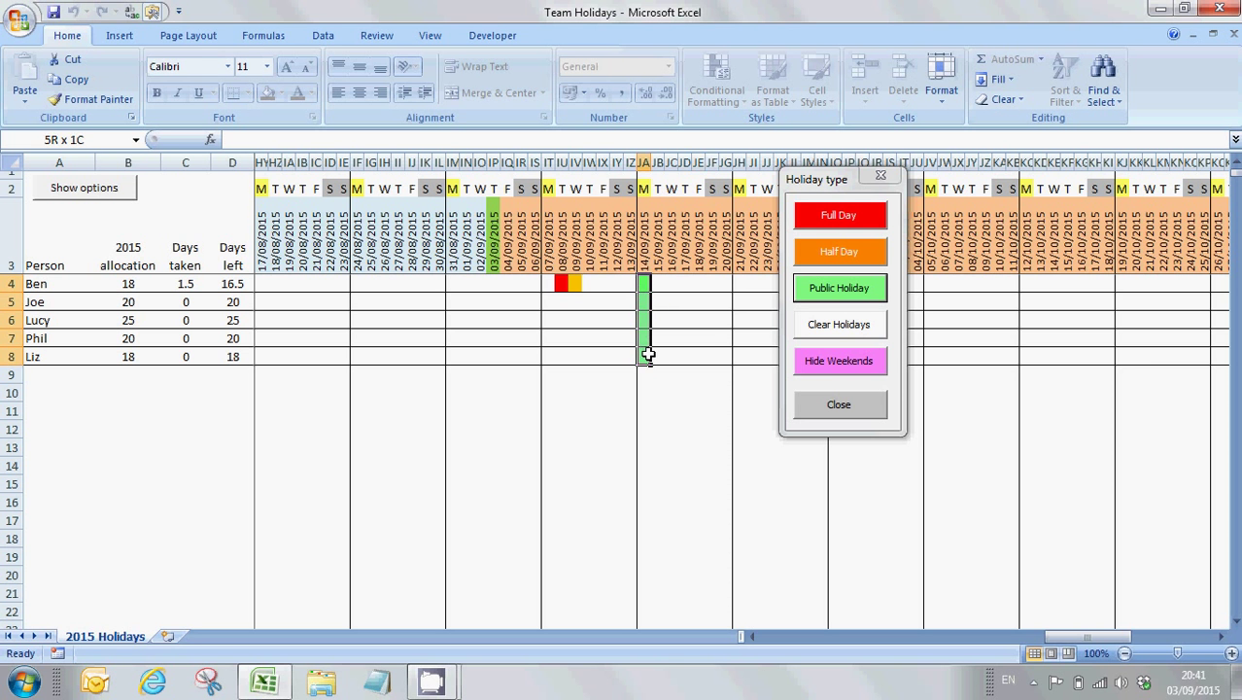
pyautogui.click(646, 352)
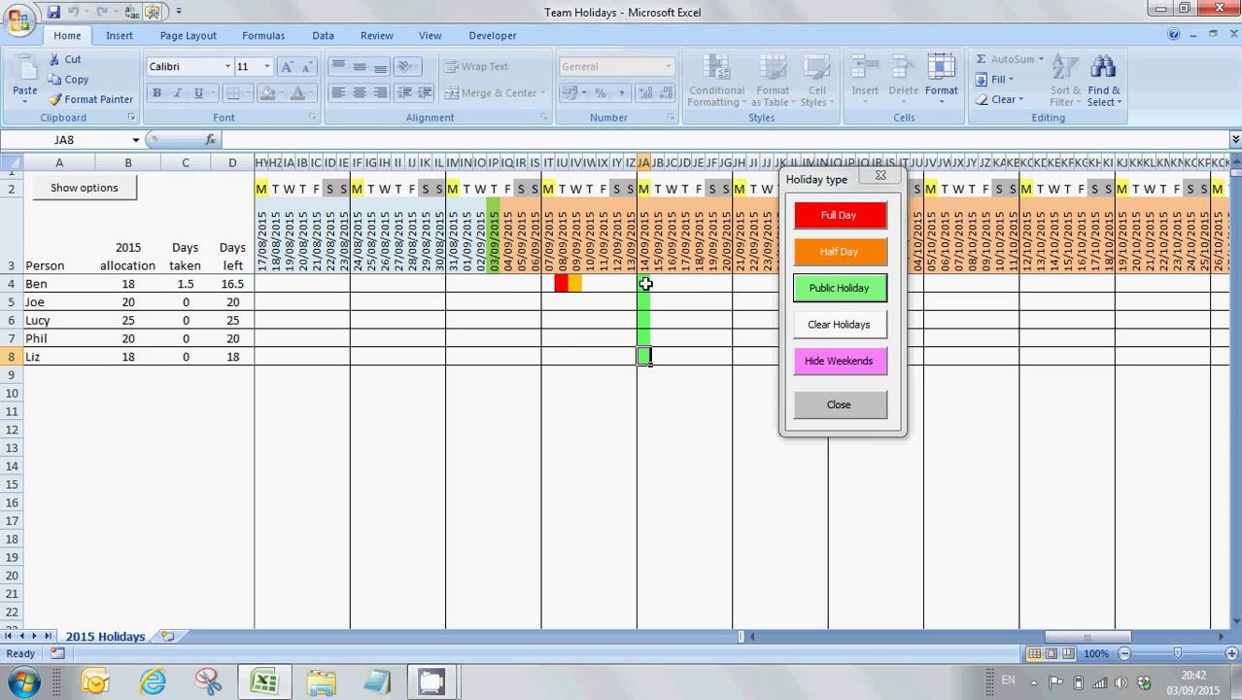
# Step: Clear the holiday from JA4:JA8 and mark JH4:JH8 (21/09/2015) as Public Holiday
pyautogui.moveTo(642, 283); pyautogui.dragTo(650, 360)
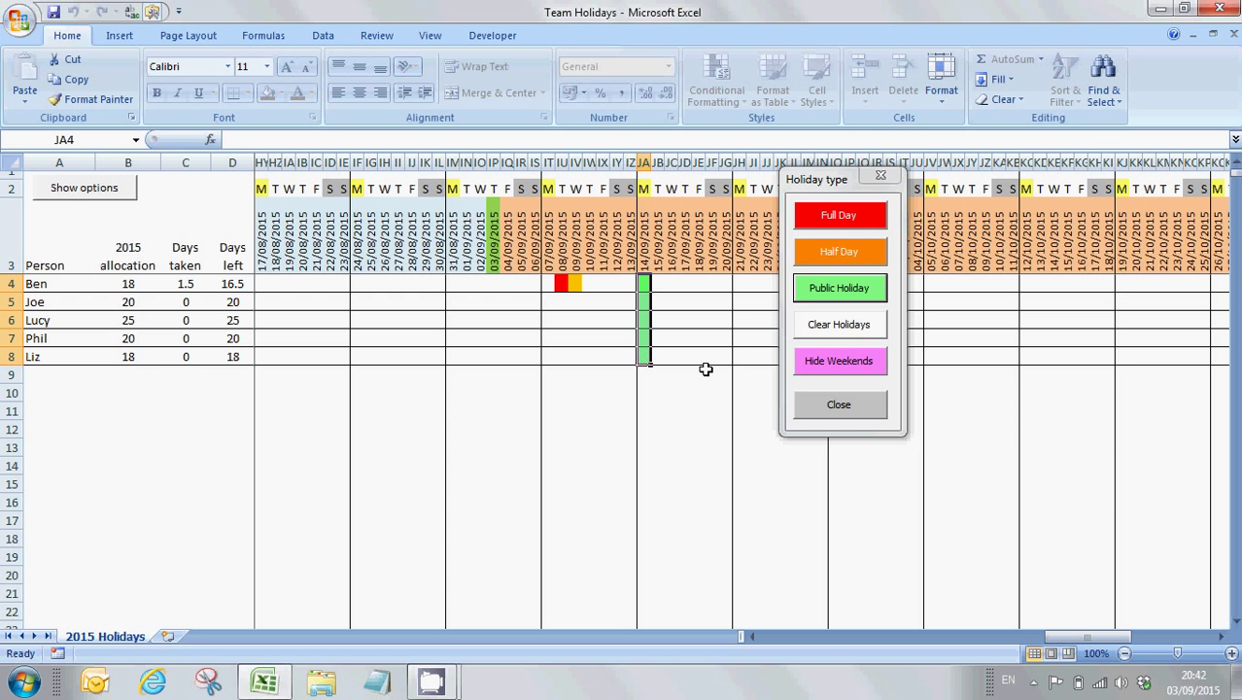
pyautogui.click(816, 333)
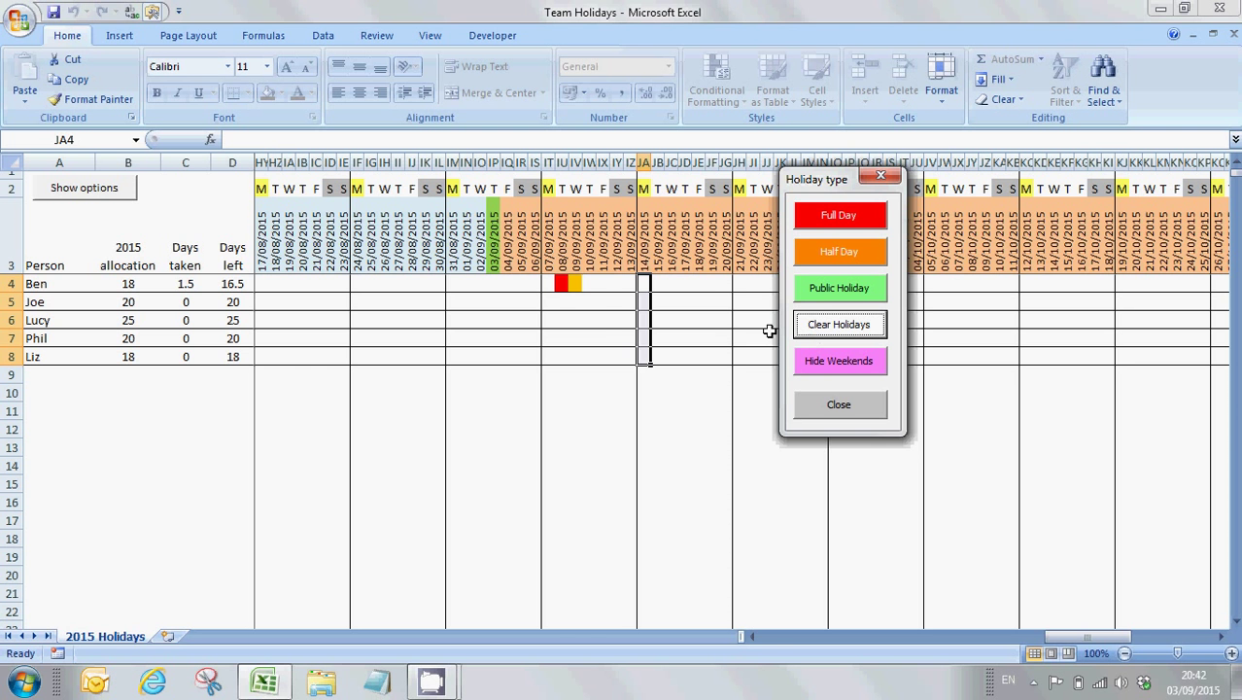
pyautogui.moveTo(740, 283); pyautogui.dragTo(739, 355)
pyautogui.click(827, 292)
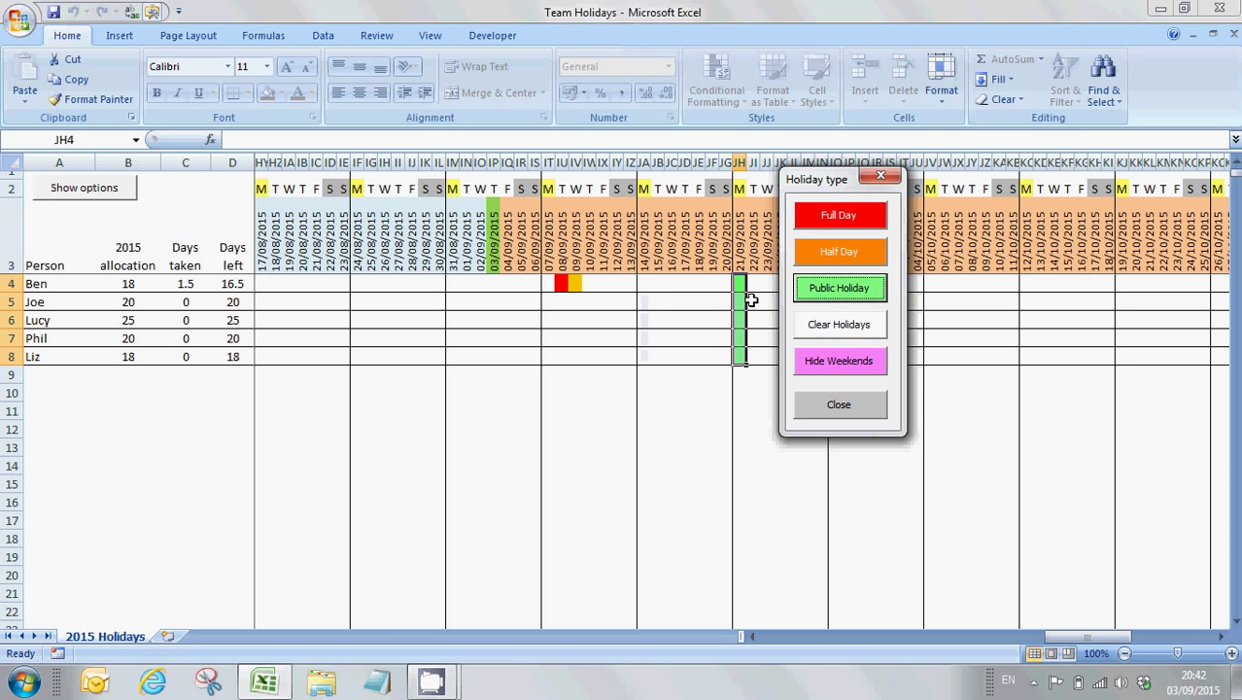
pyautogui.click(693, 301)
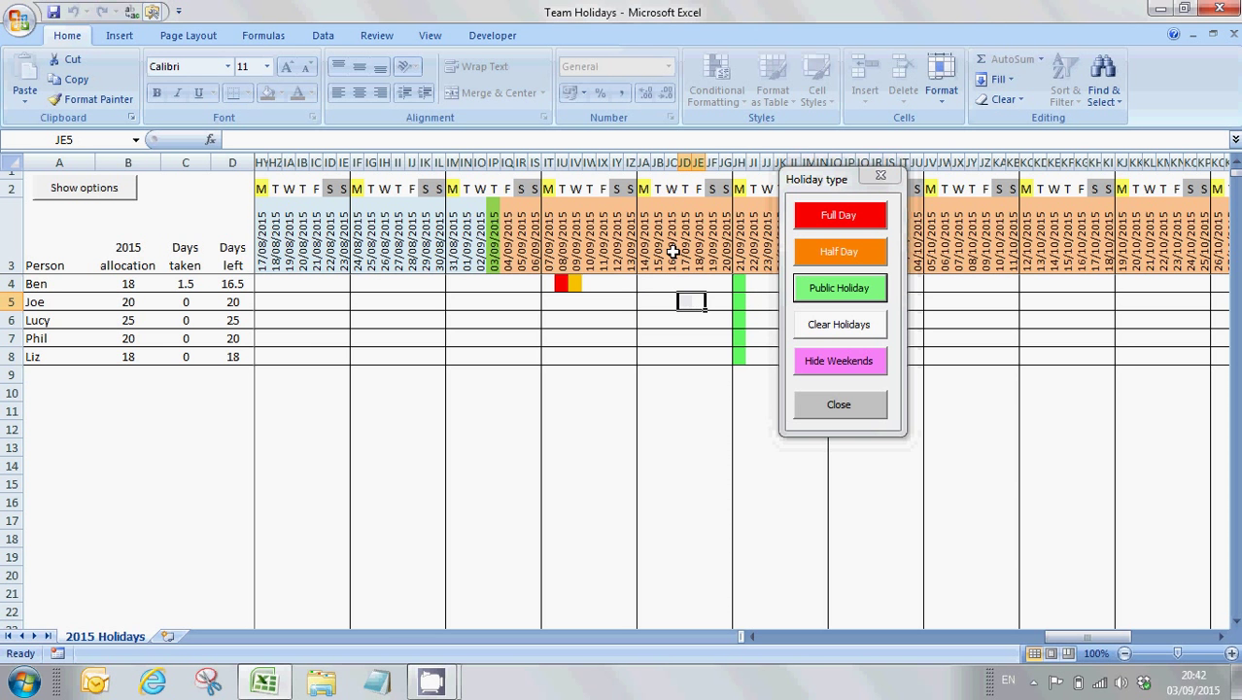
# Step: Hide the weekend columns with Hide Weekends and close the Holiday type form
pyautogui.click(840, 363)
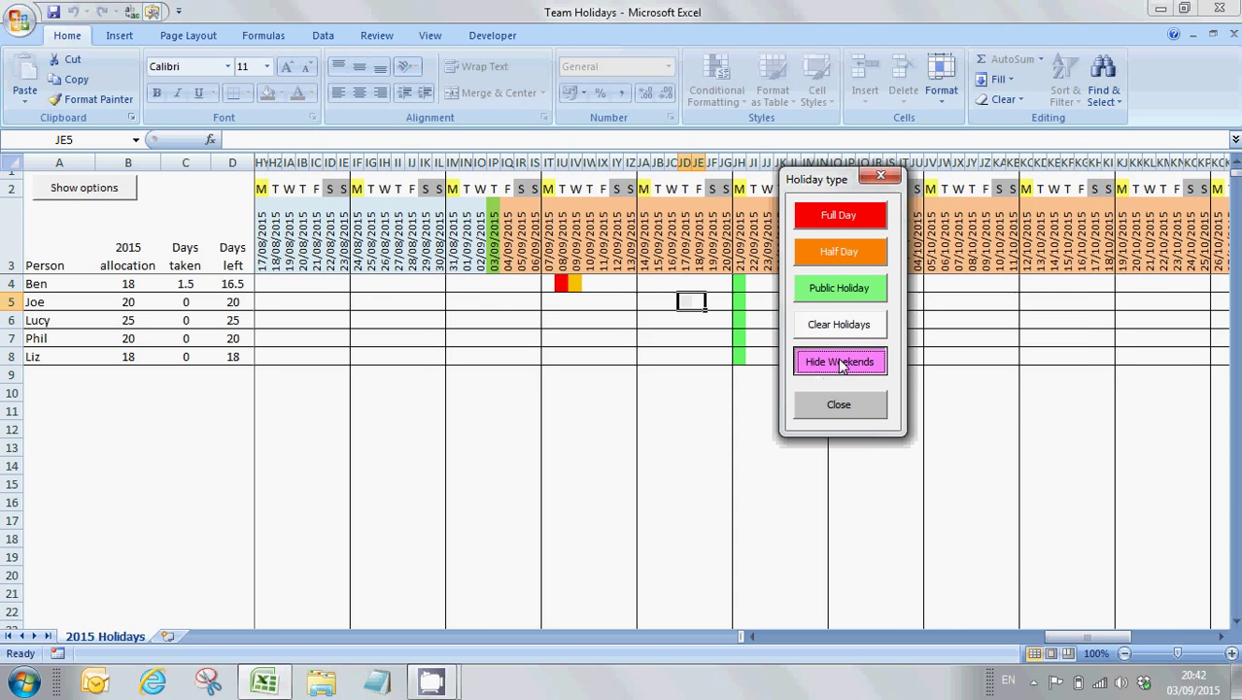
pyautogui.click(840, 364)
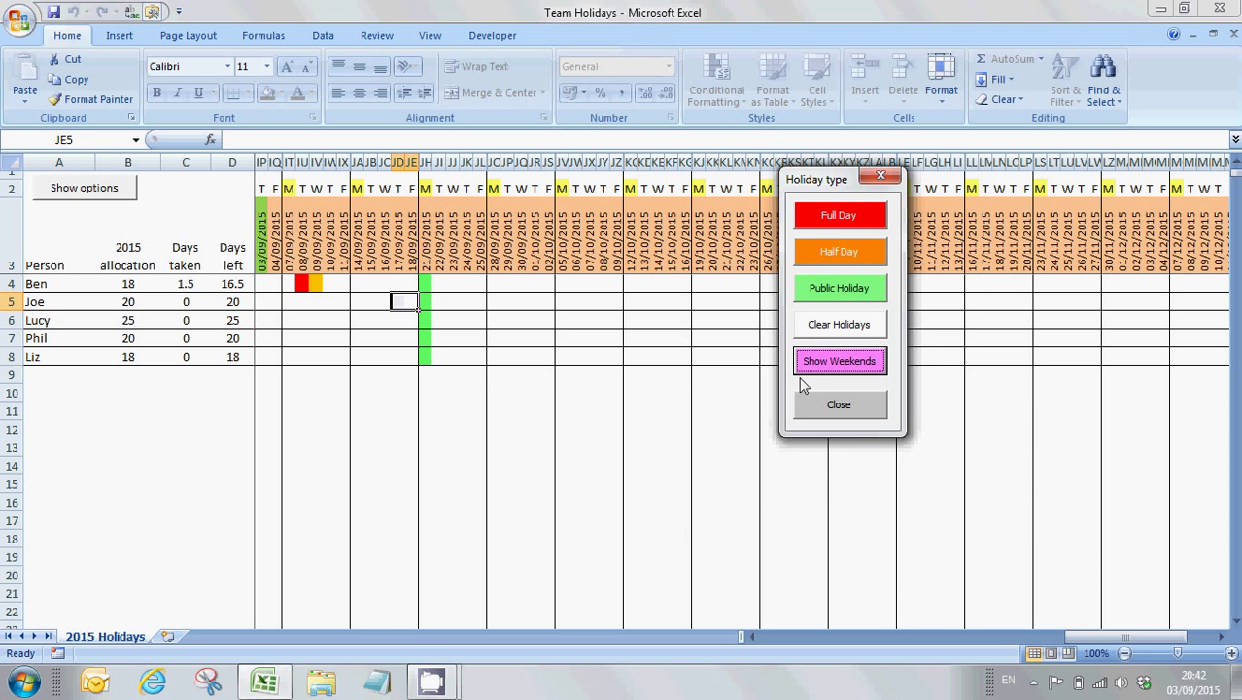
pyautogui.click(833, 406)
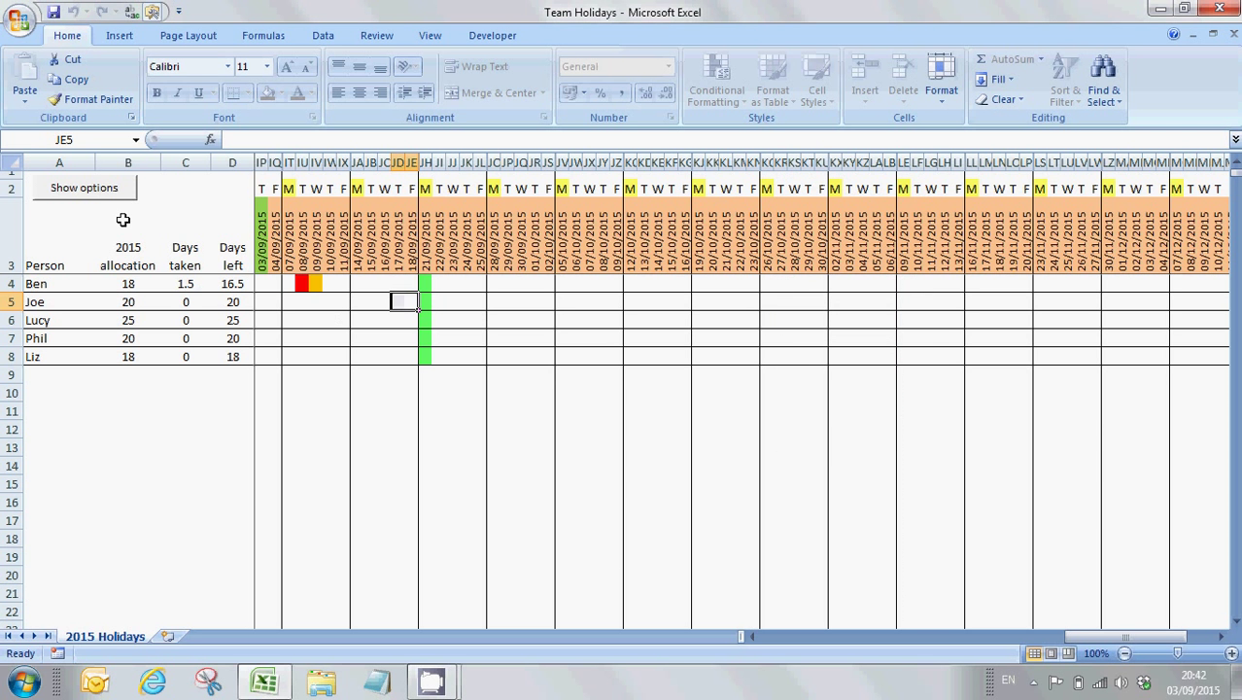
# Step: Reopen the Holiday type form with Show options and select cell B7
pyautogui.click(82, 190)
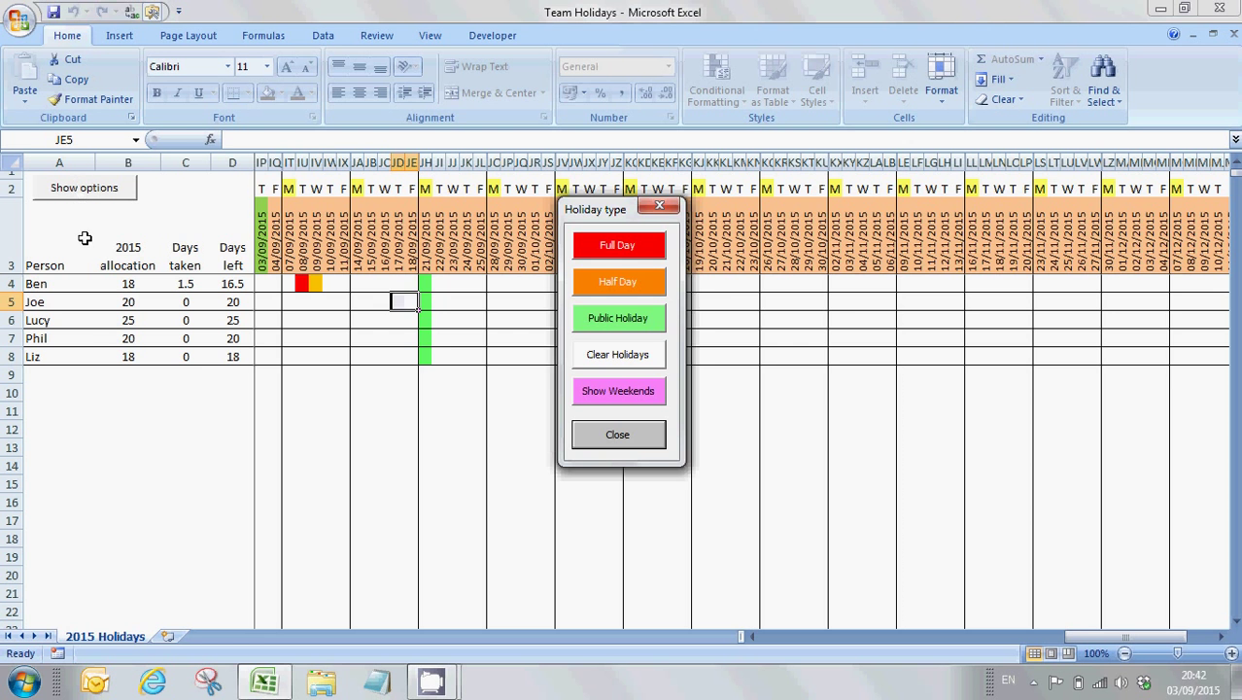
pyautogui.click(133, 336)
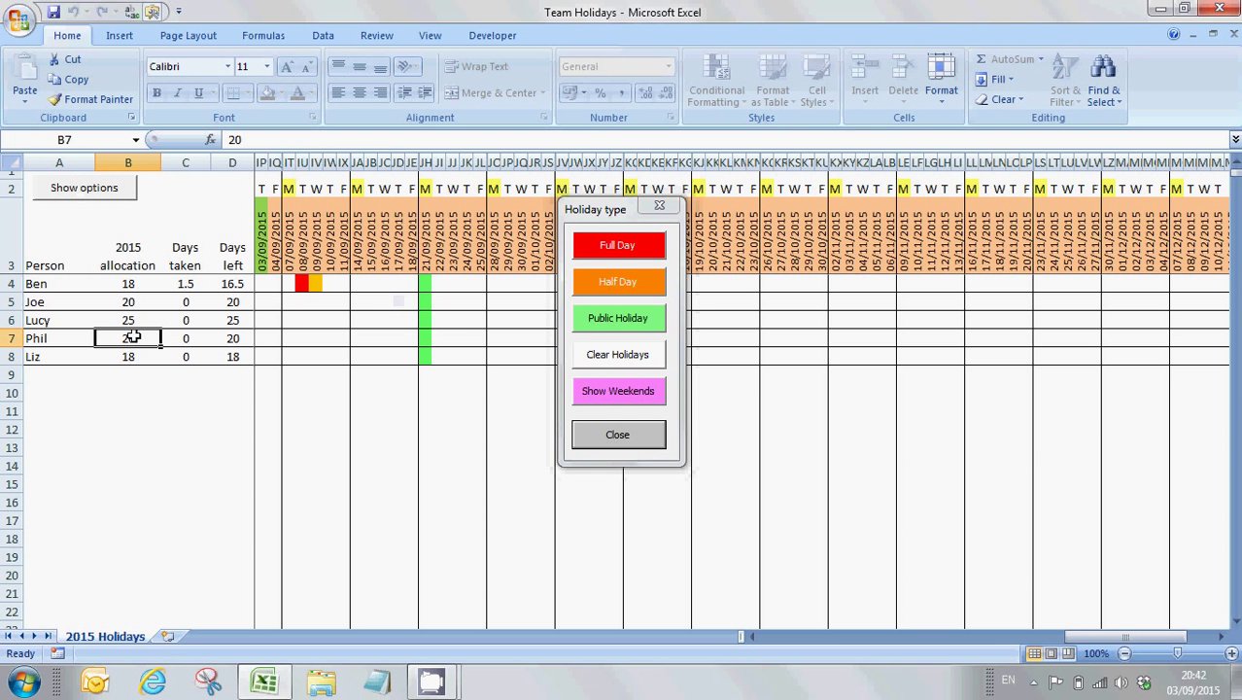